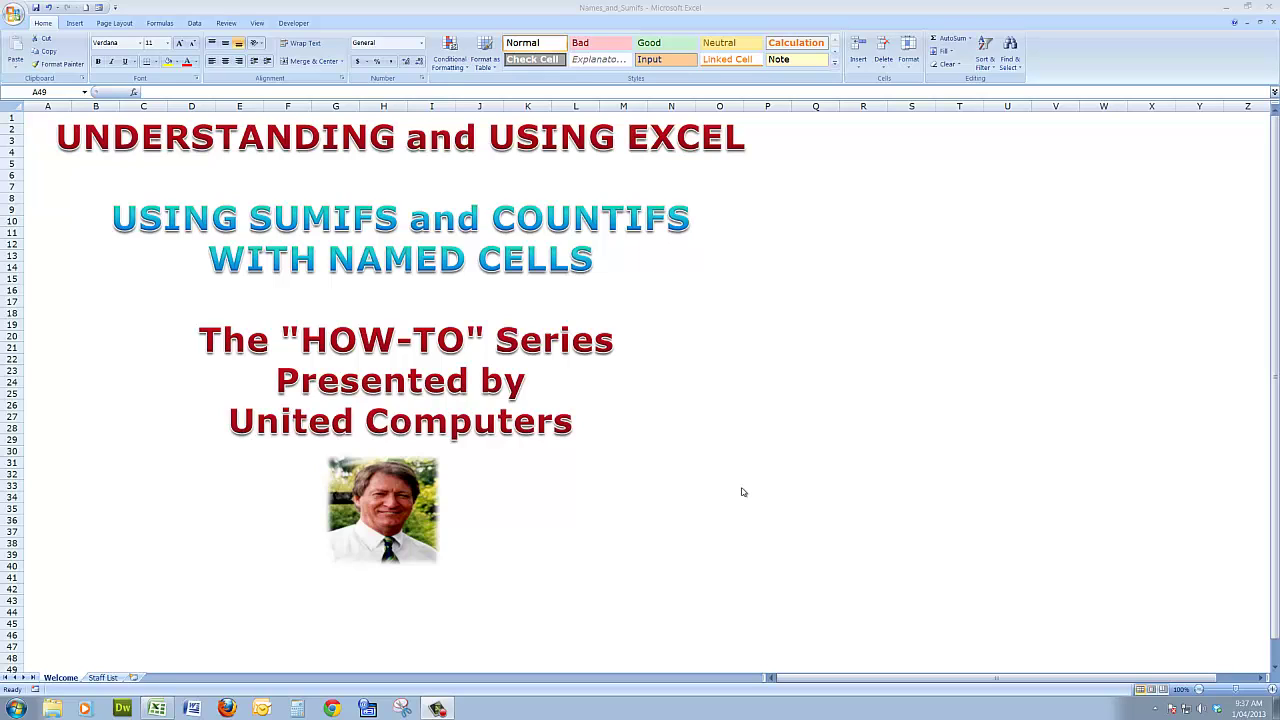
Step: Open the Staff List sheet and check the range names of the Job Title, Department and Salary data in rows 3 to 35
left_click(103, 678)
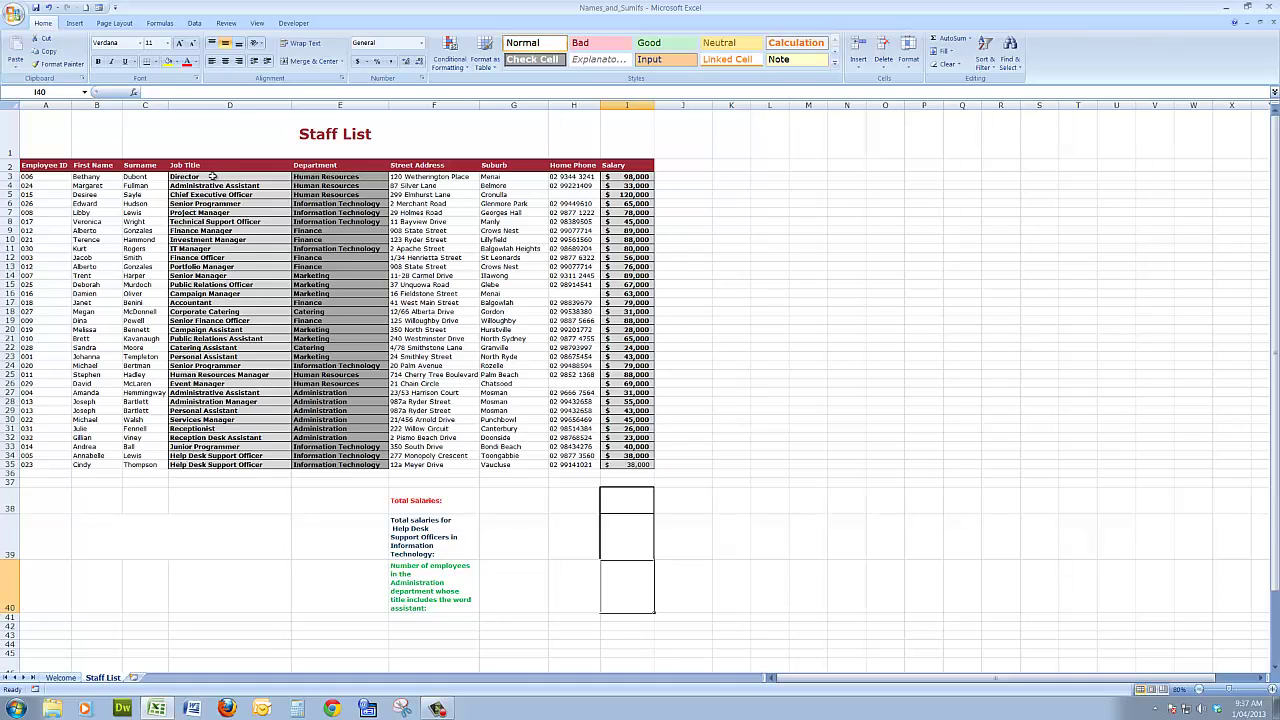
left_click_drag(212, 176, 213, 460)
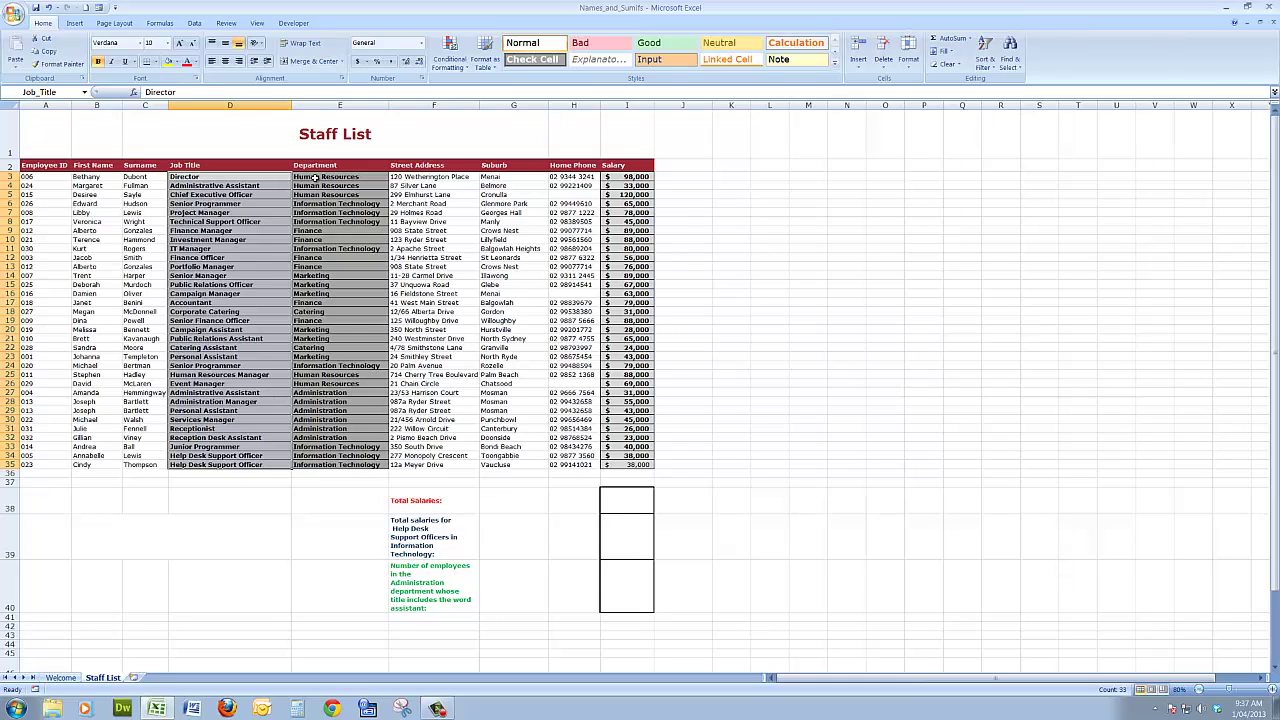
left_click_drag(312, 177, 337, 467)
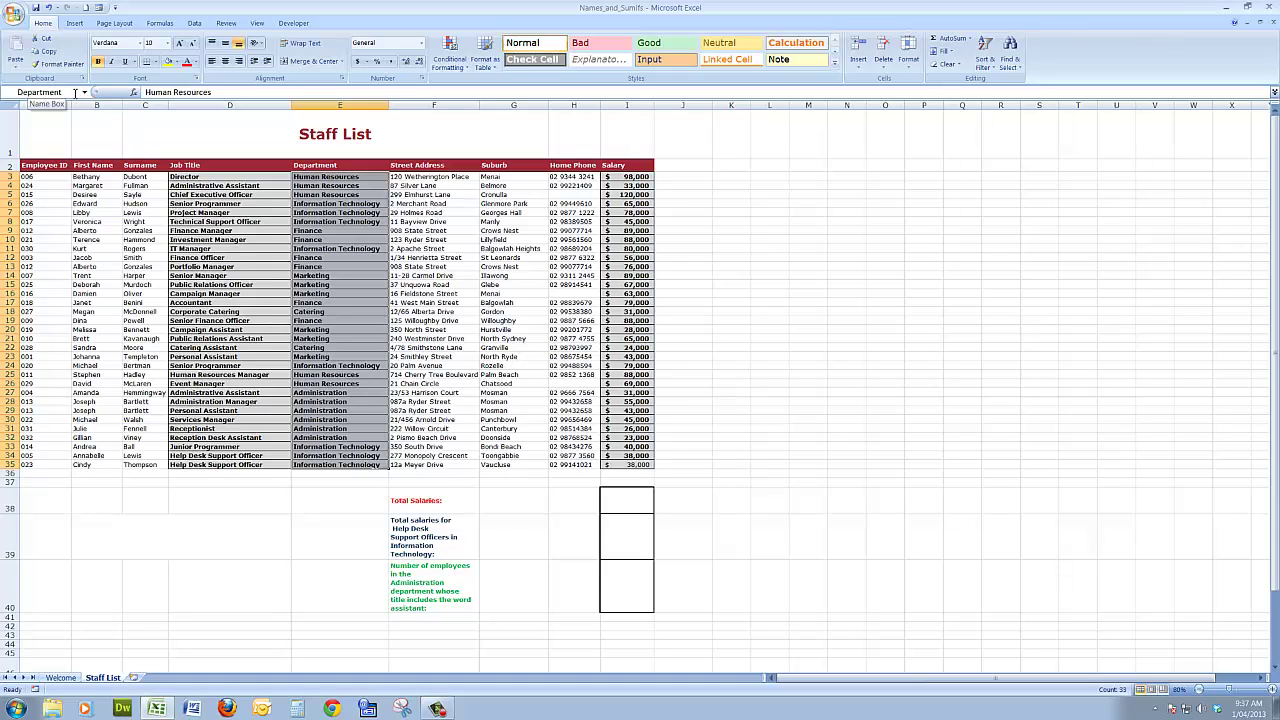
left_click(634, 178)
left_click_drag(634, 178, 640, 464)
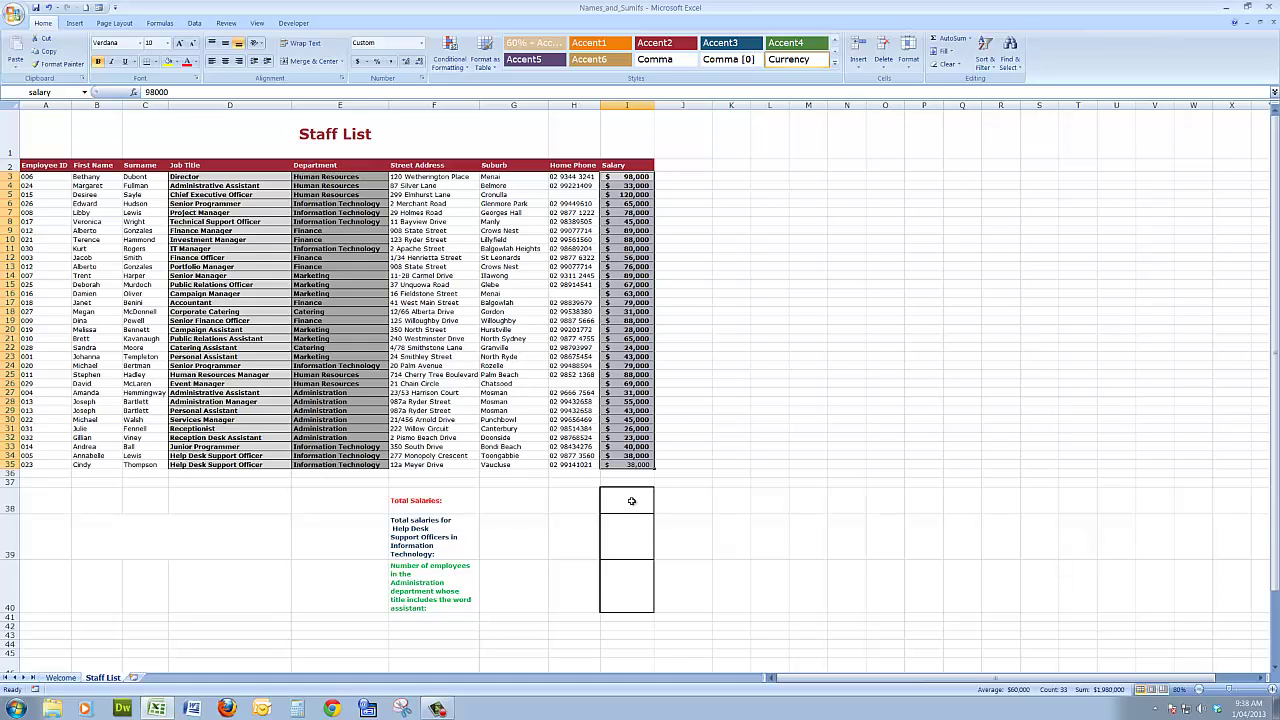
Step: Enter =SUM(salary) in cell I38 for Total Salaries and review the finished formula
left_click(631, 501)
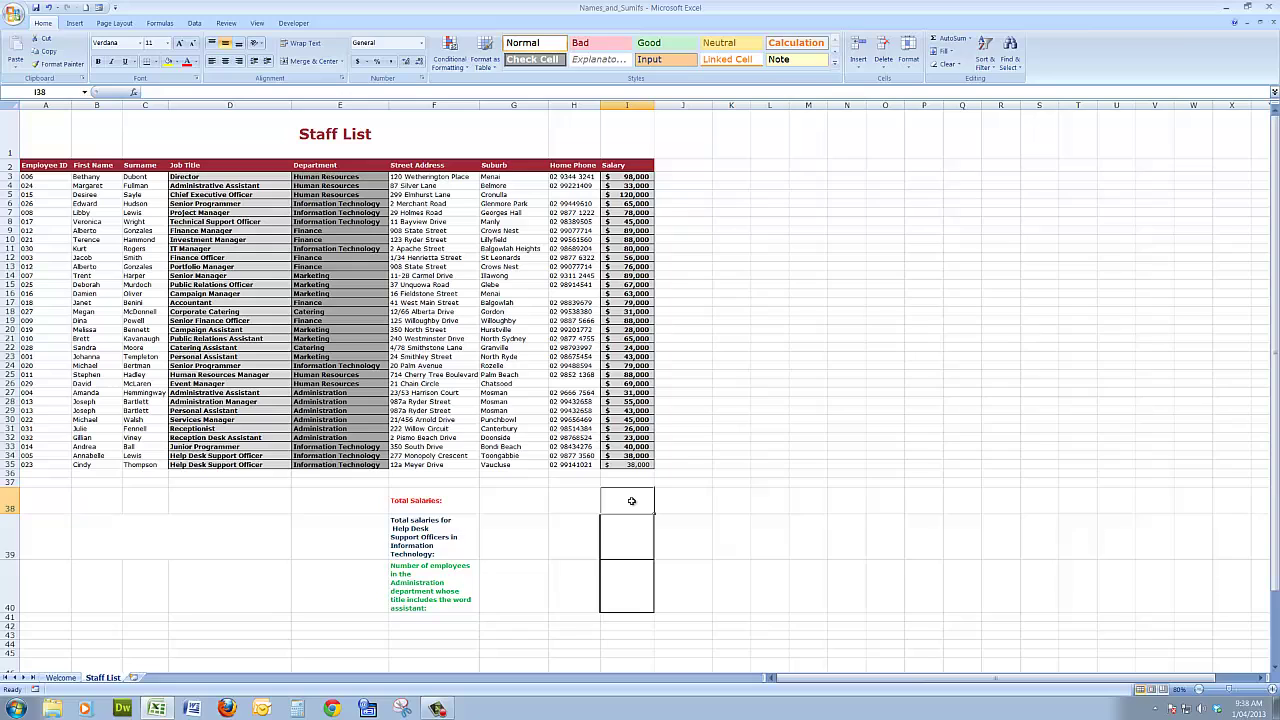
type("=s")
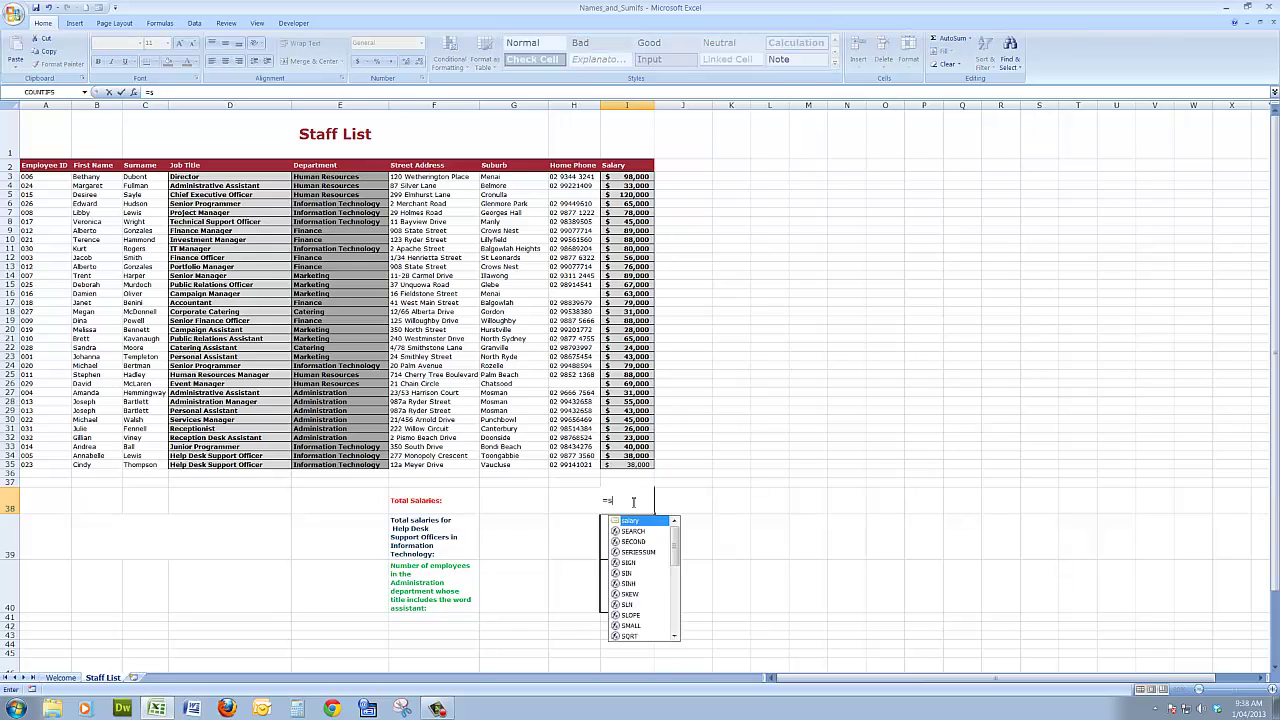
type("um(s")
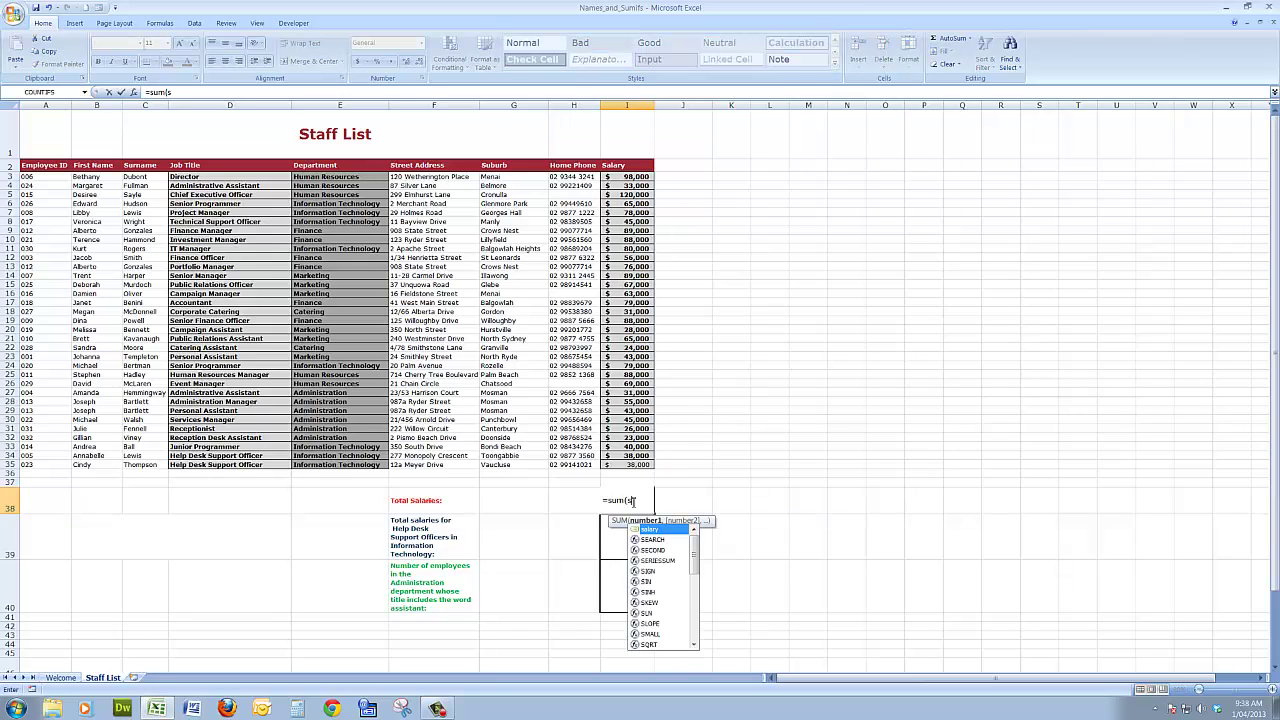
type(";al")
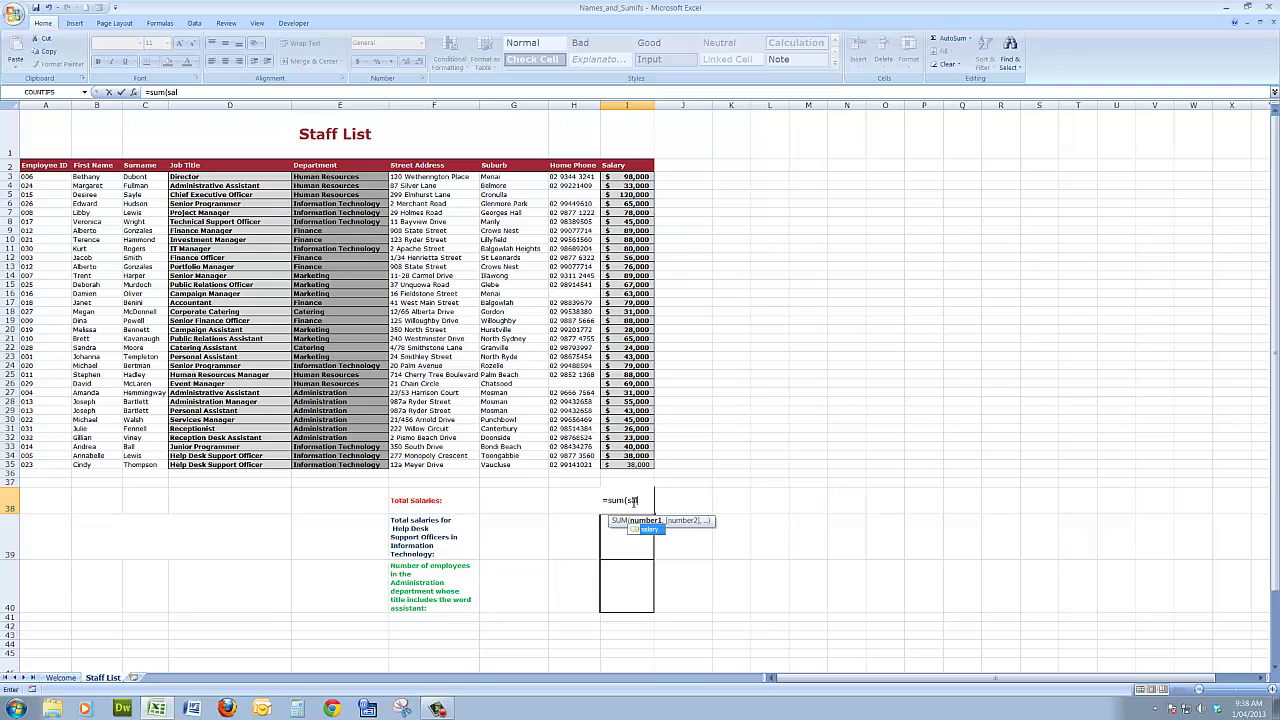
type("ary)")
key("Return")
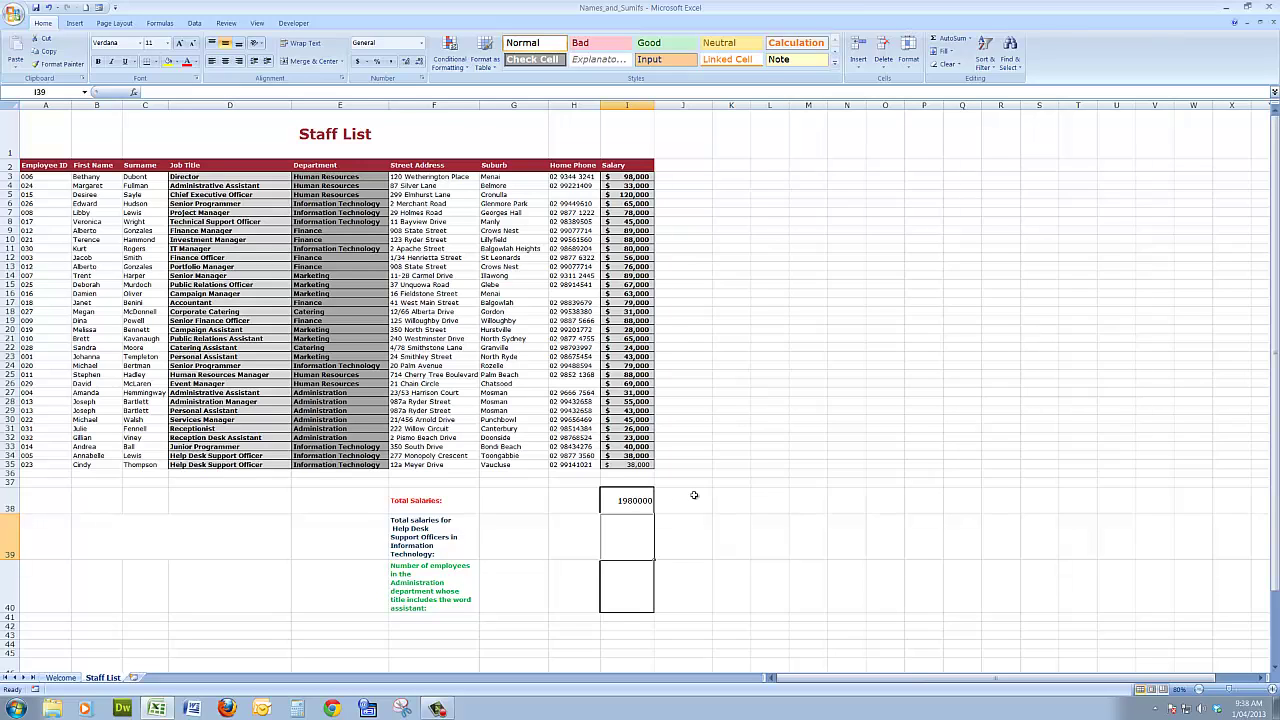
left_click(640, 503)
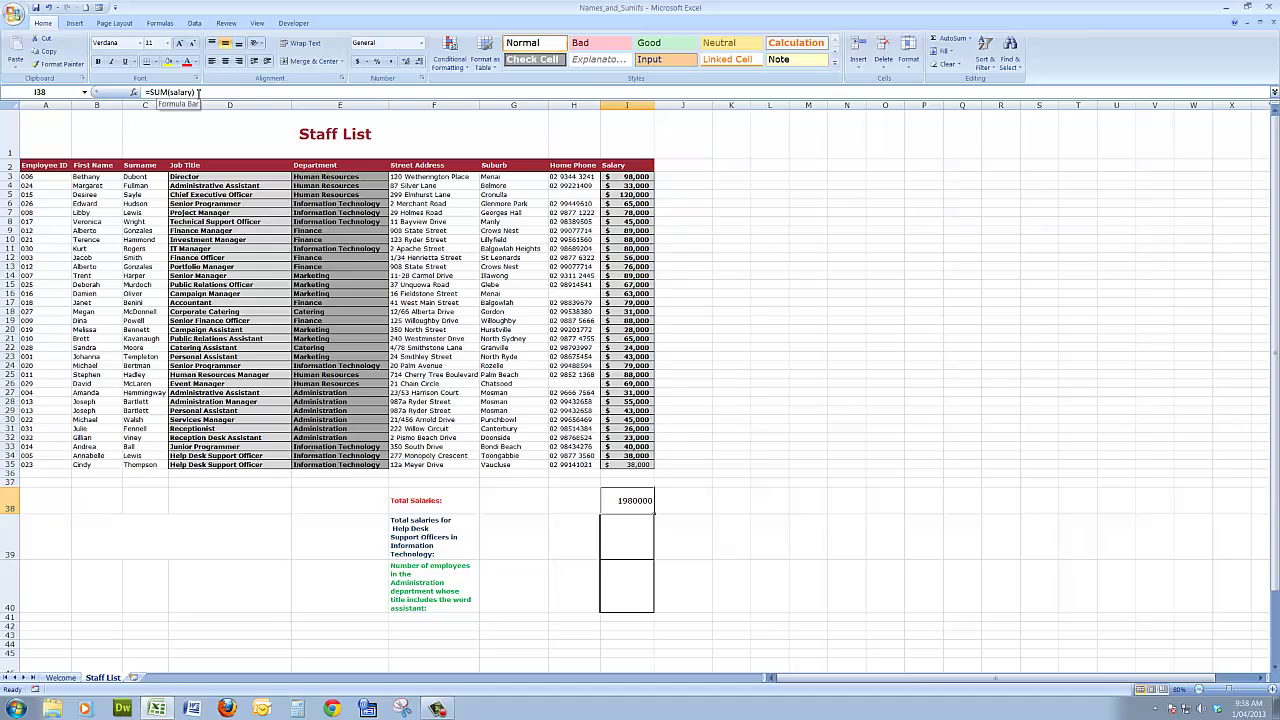
Step: Insert the SUMIFS function from the Math & Trig category in cell I39
left_click(627, 535)
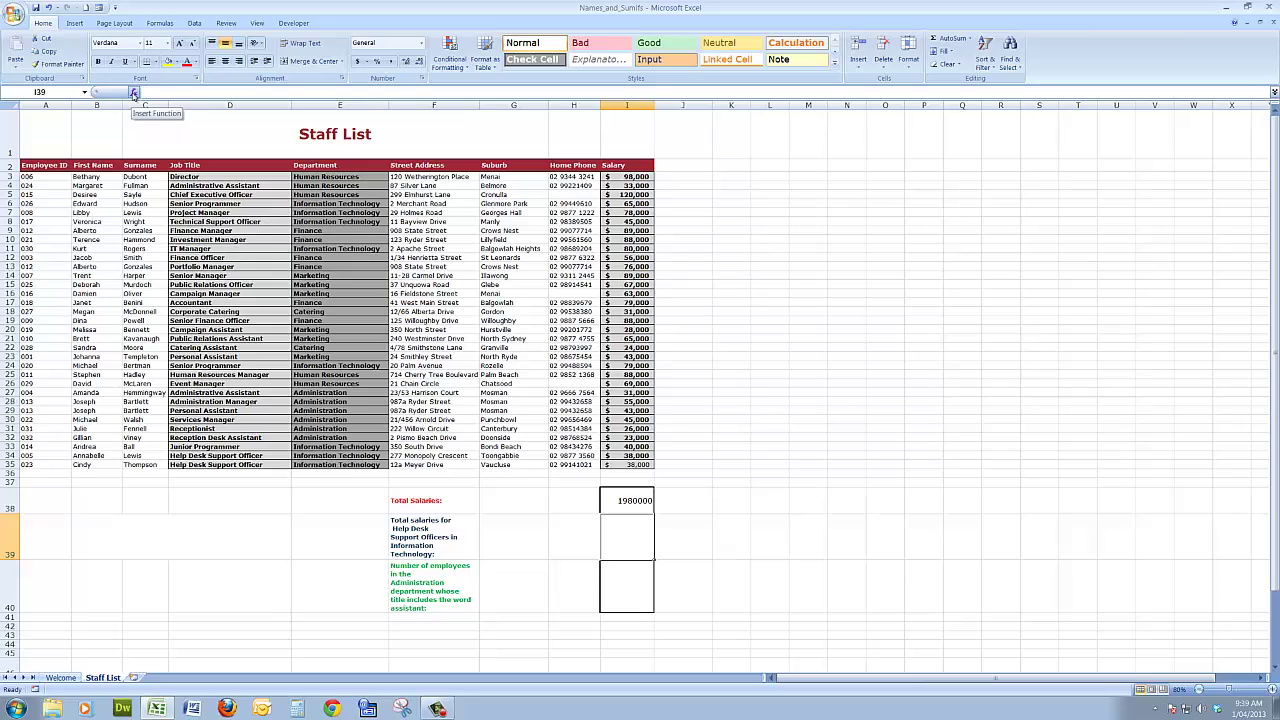
left_click(134, 92)
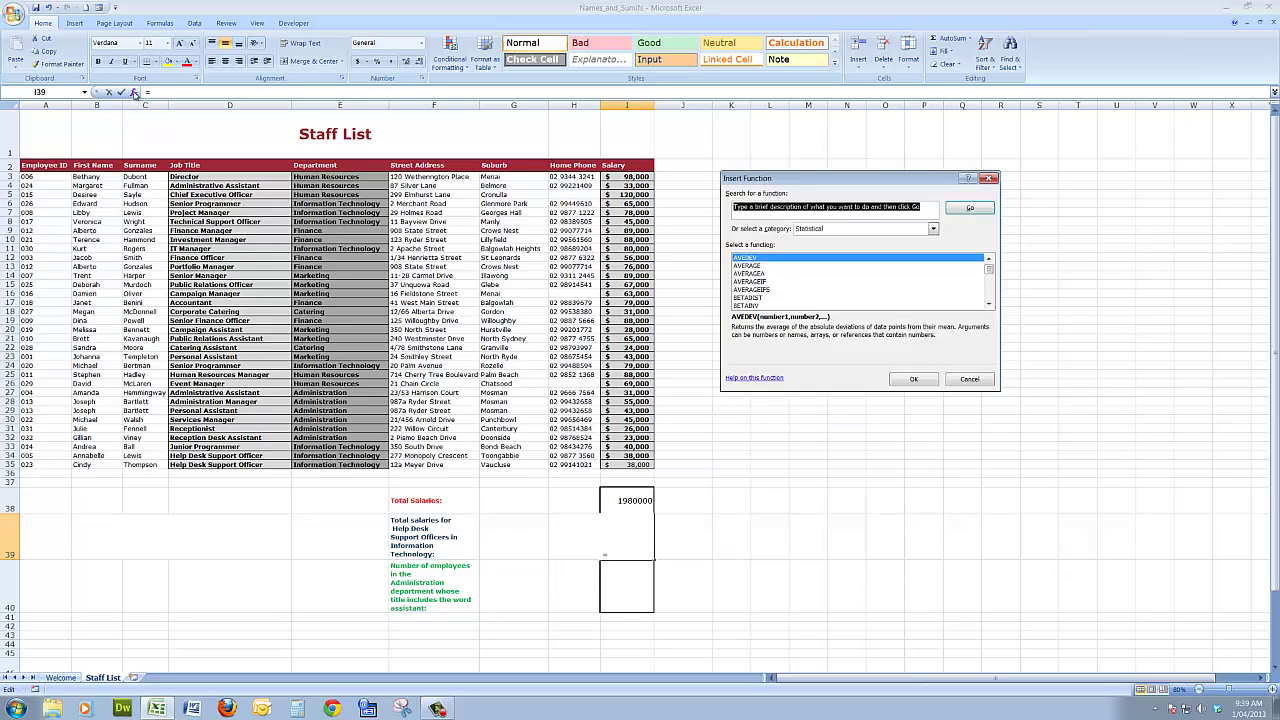
left_click(933, 229)
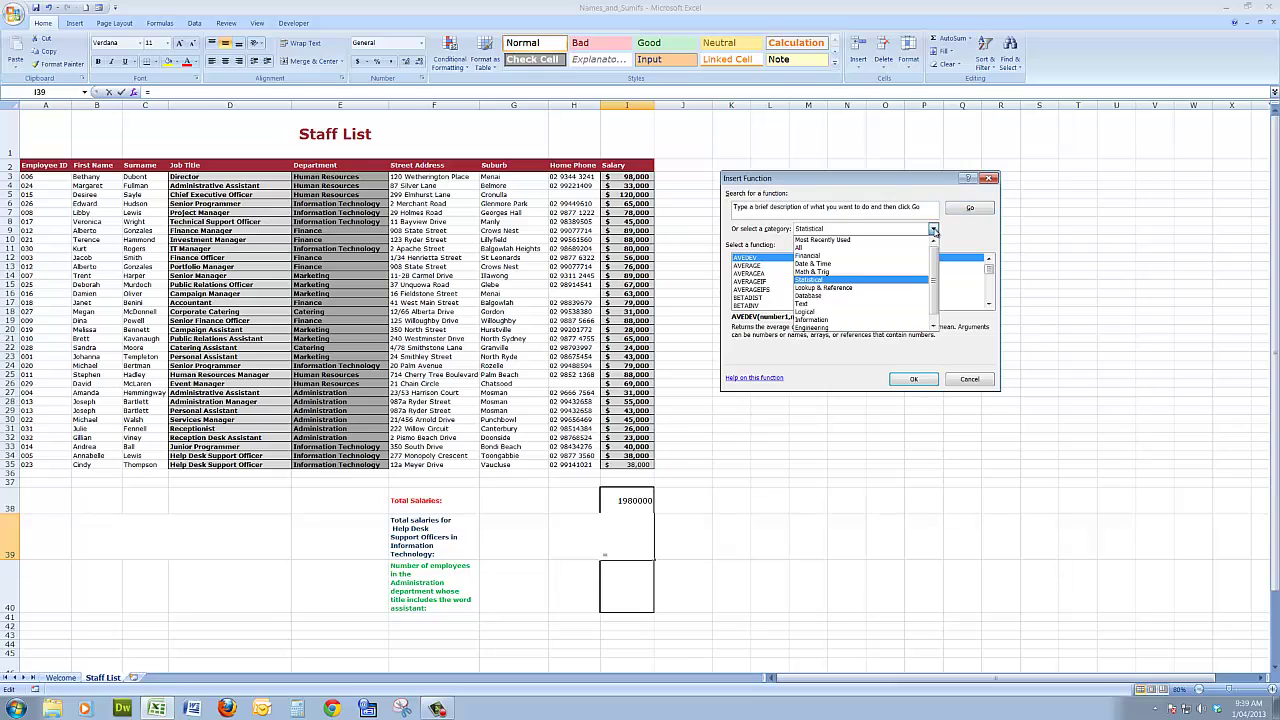
left_click(829, 272)
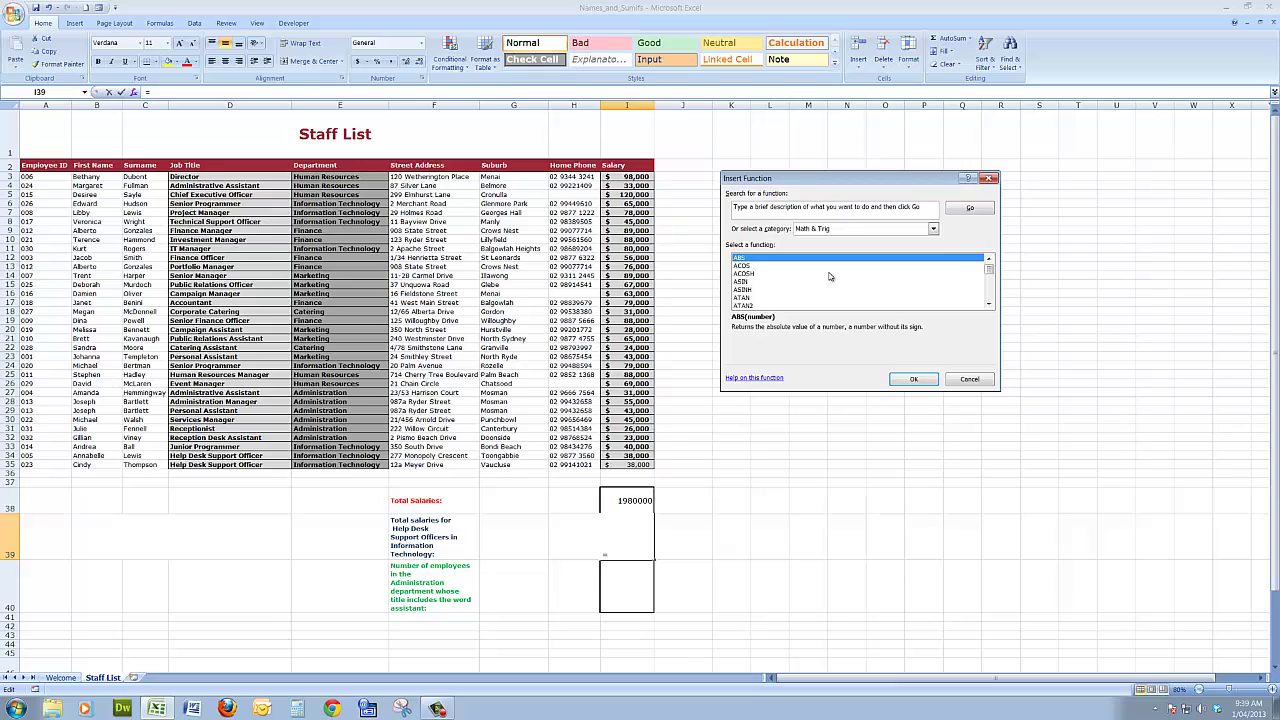
left_click_drag(989, 269, 989, 292)
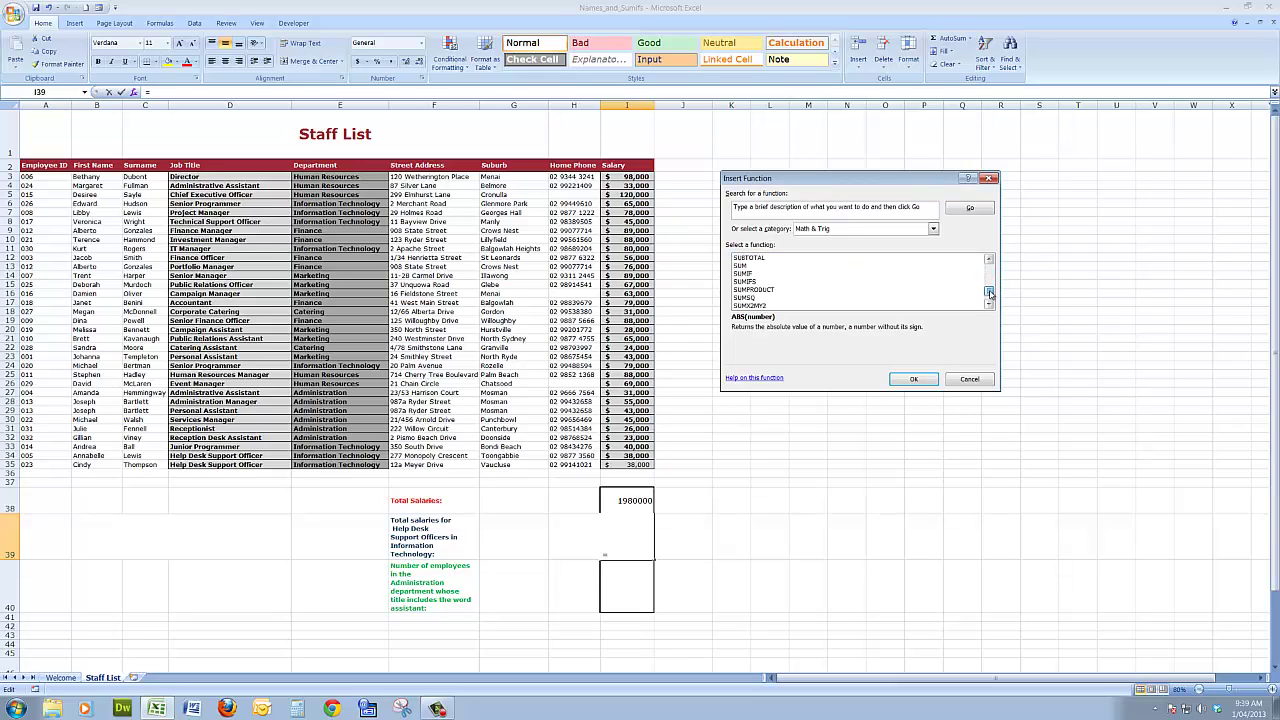
left_click(745, 283)
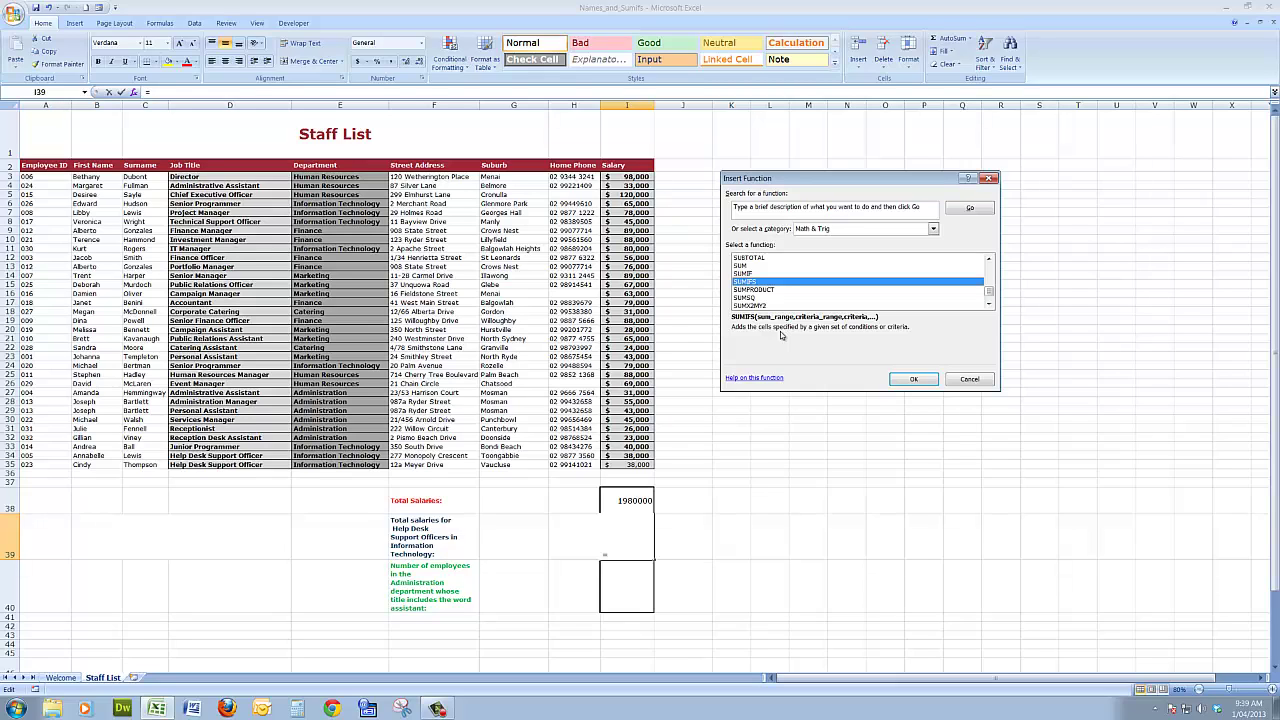
left_click(914, 380)
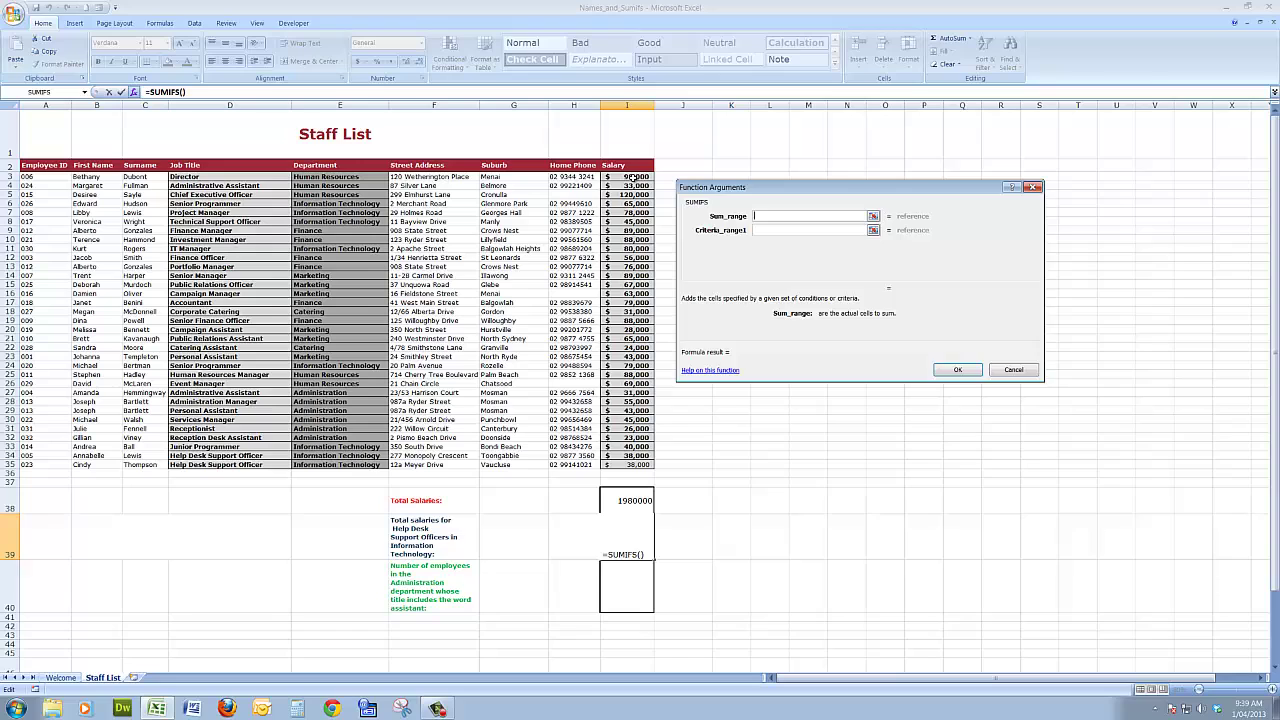
Step: Set the SUMIFS sum range to salary, the first criteria range to Job_Title and its criterion to D35
left_click_drag(633, 177, 631, 465)
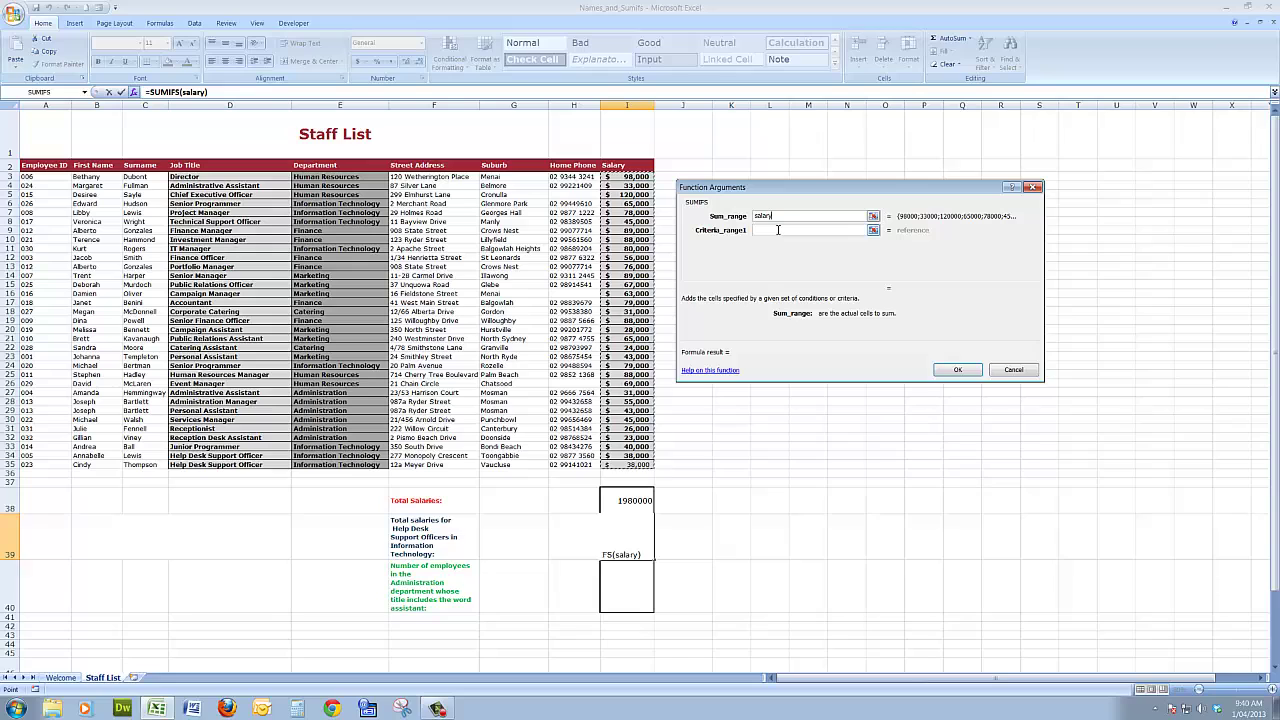
left_click(777, 230)
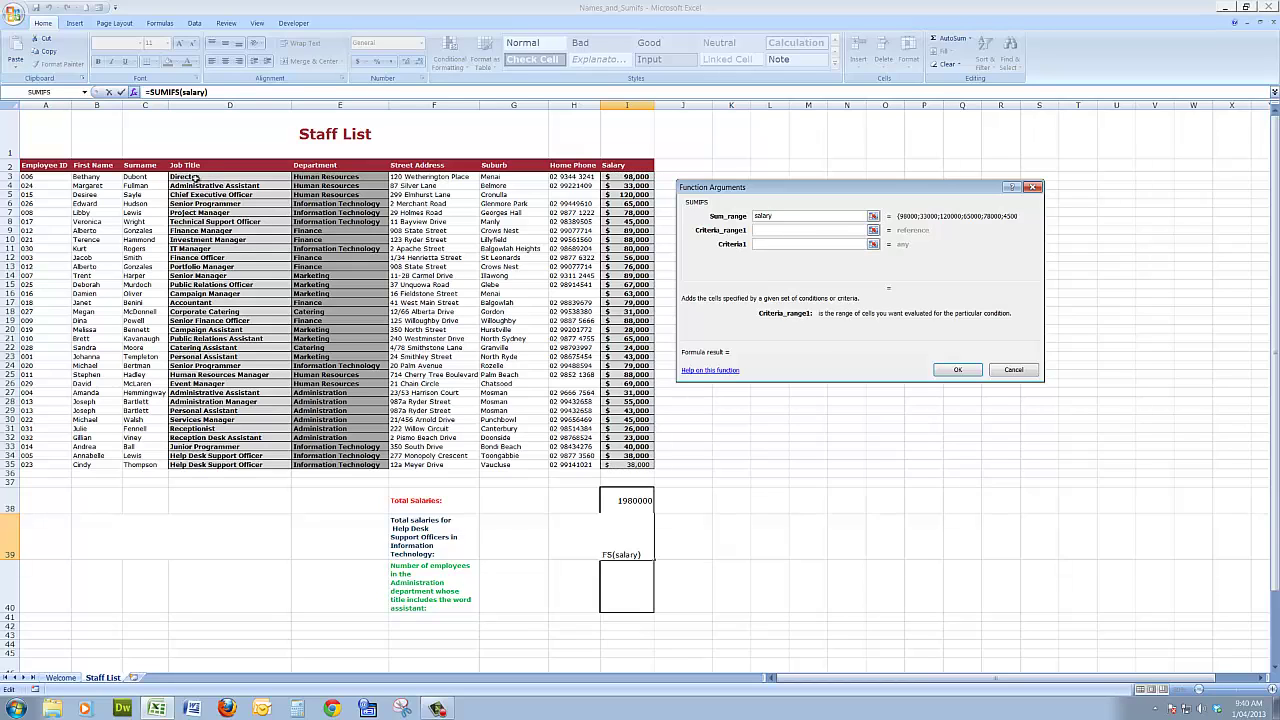
left_click_drag(197, 178, 205, 463)
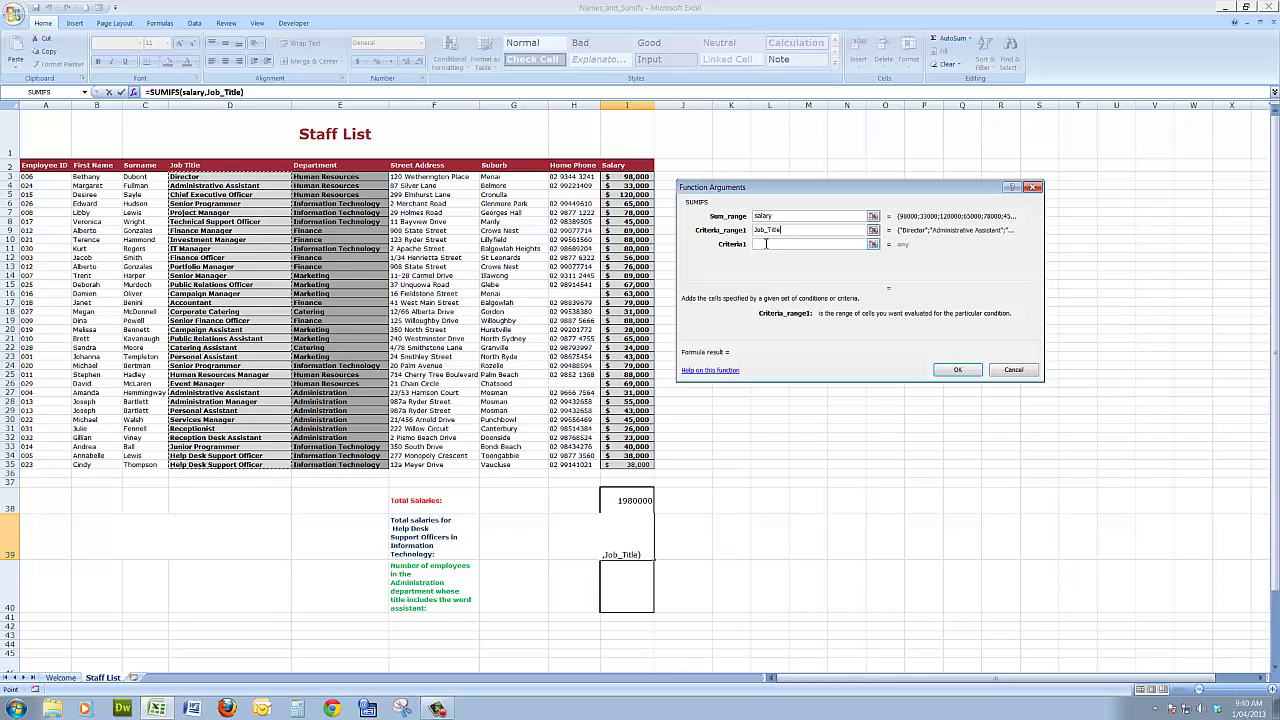
left_click(766, 244)
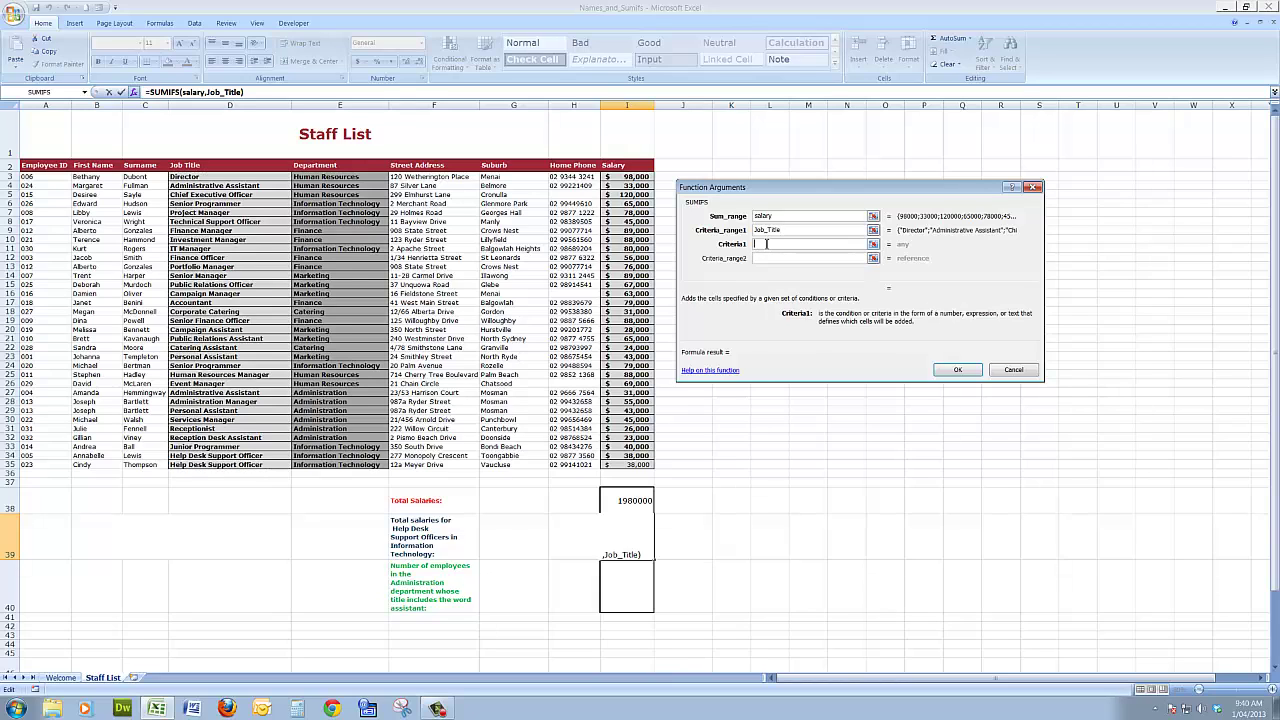
left_click(224, 466)
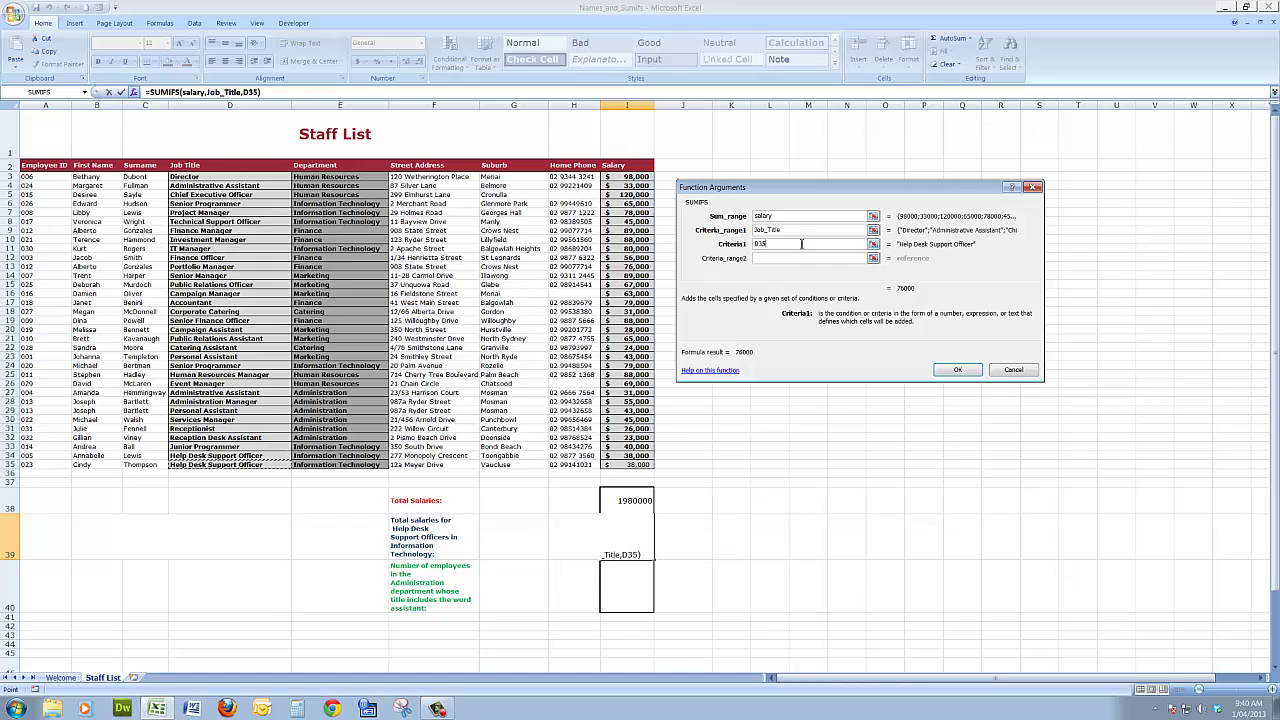
Step: Add Department as the second SUMIFS criteria range with E33 as its criterion, and complete the formula
left_click(762, 258)
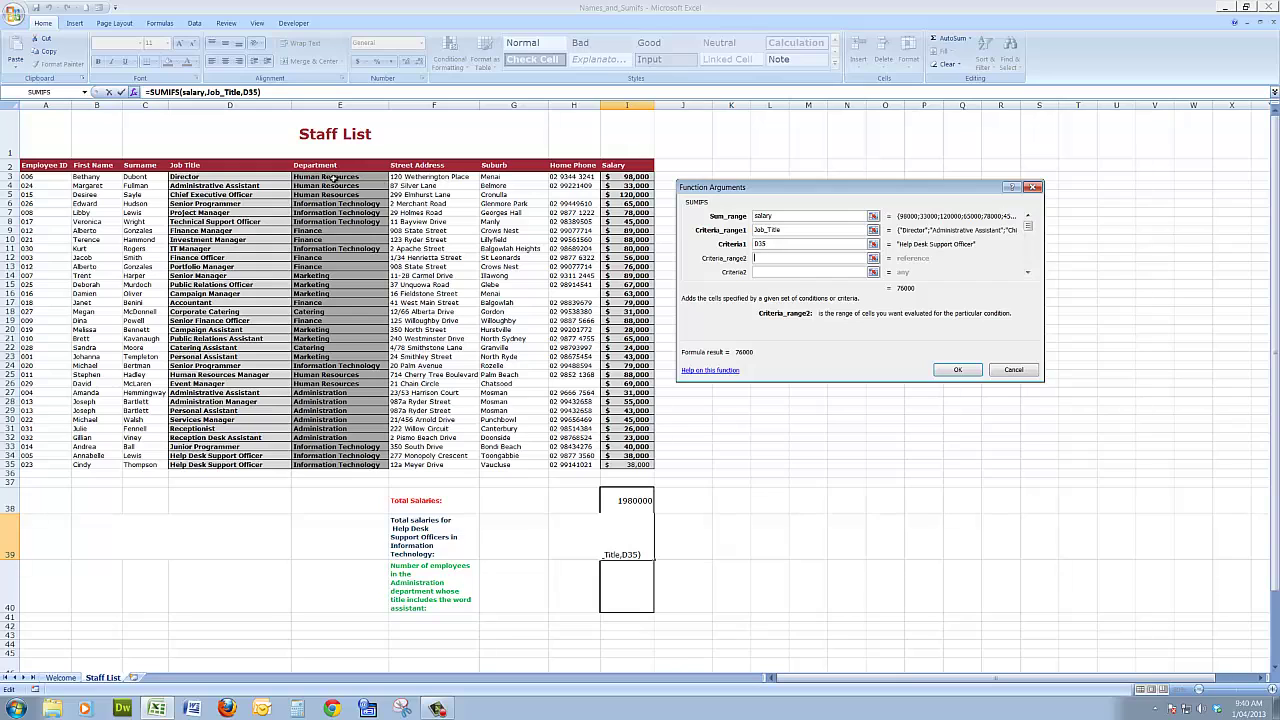
left_click_drag(333, 177, 328, 458)
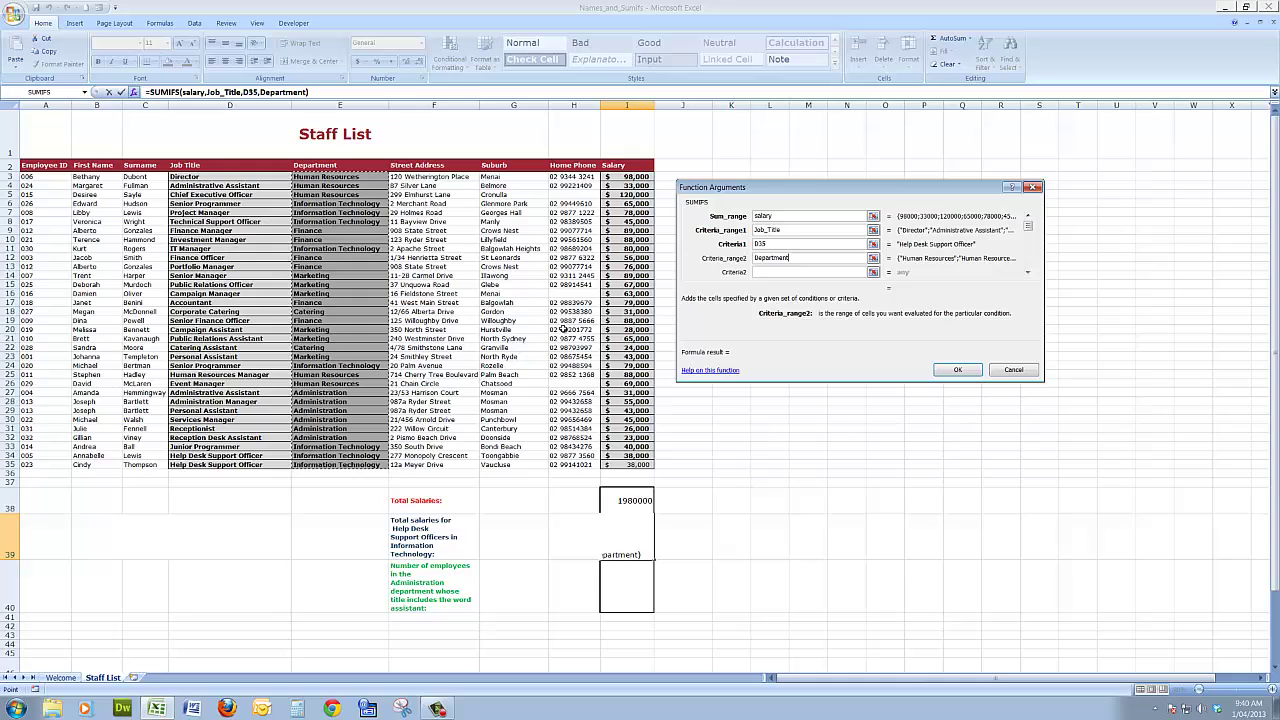
left_click(766, 273)
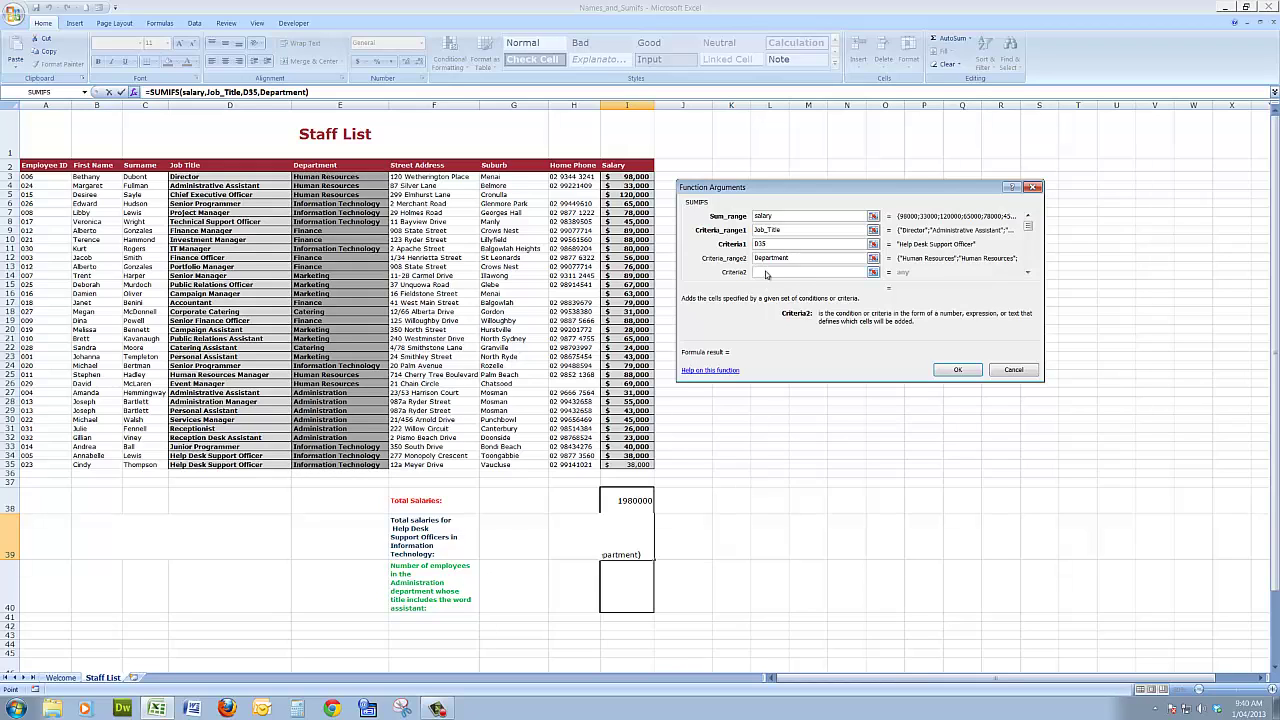
left_click(321, 446)
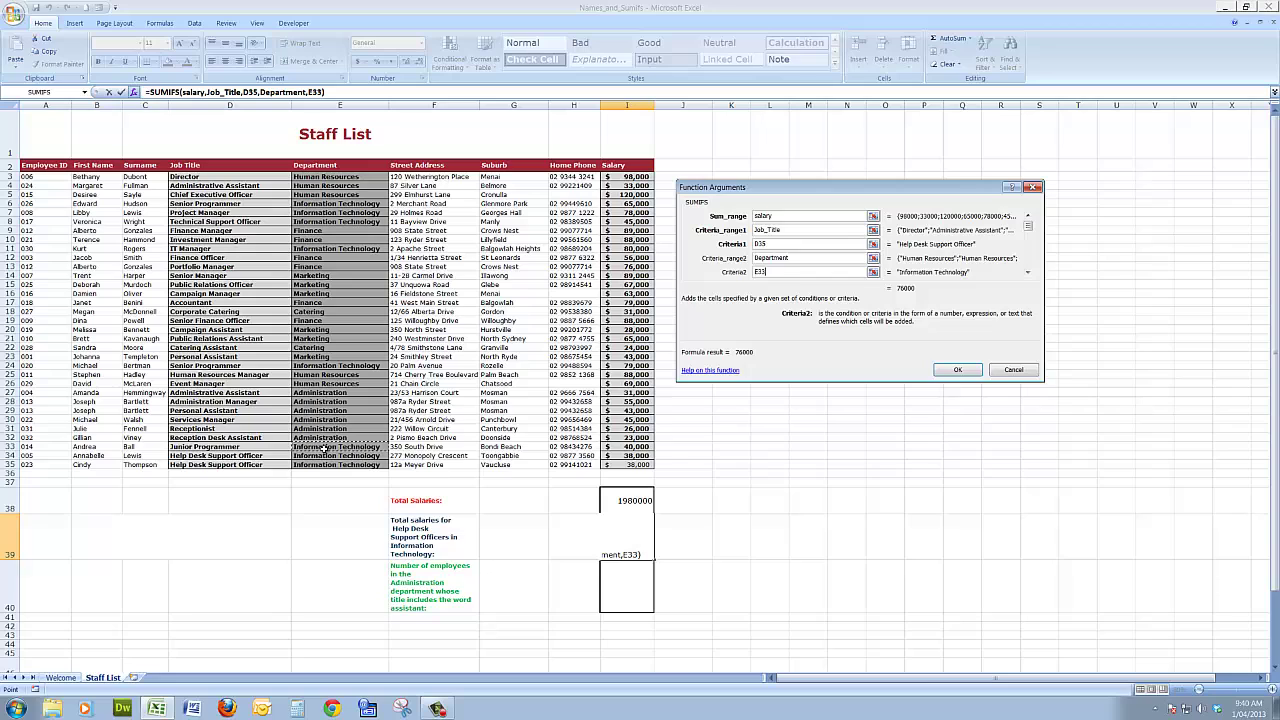
left_click(958, 371)
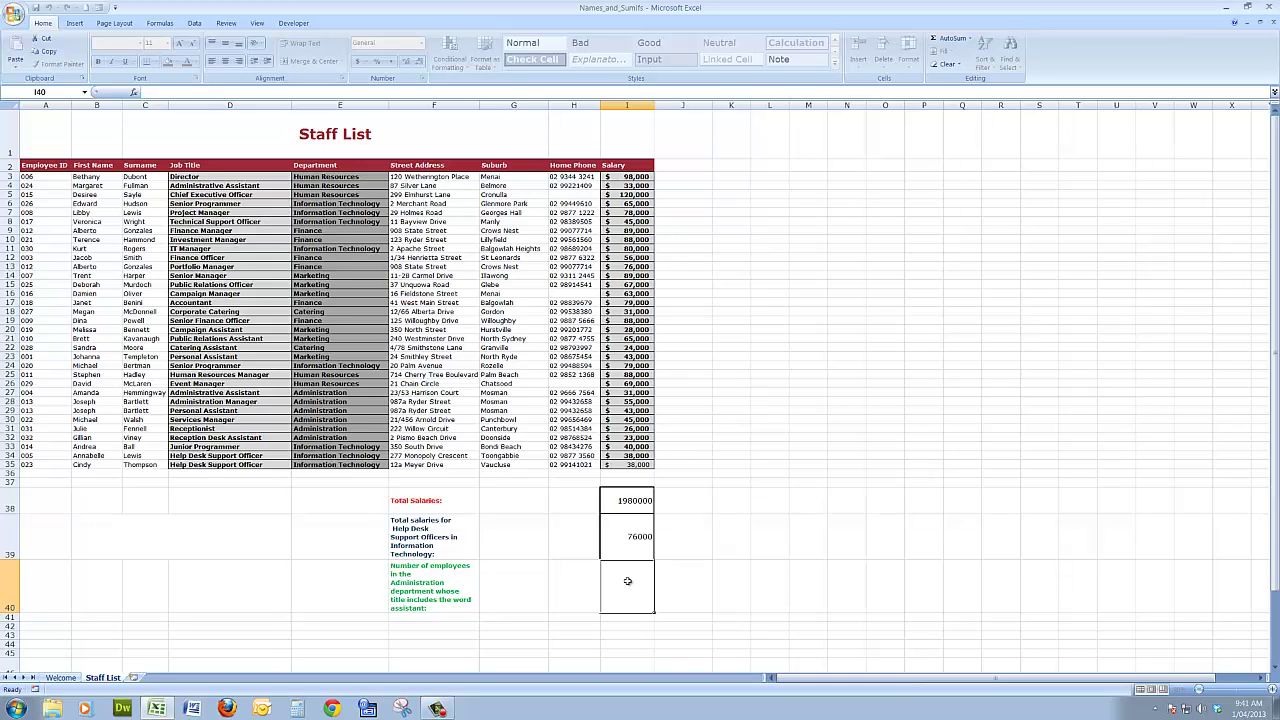
left_click_drag(627, 581, 380, 507)
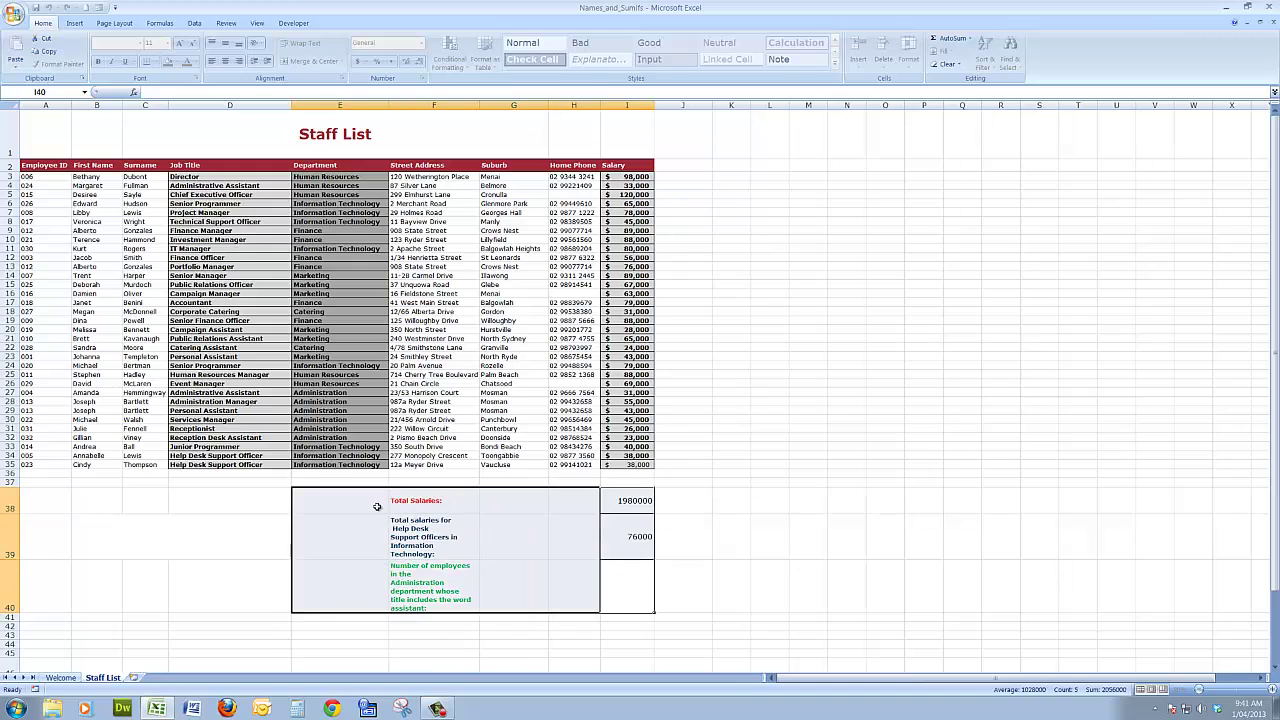
left_click(1206, 504)
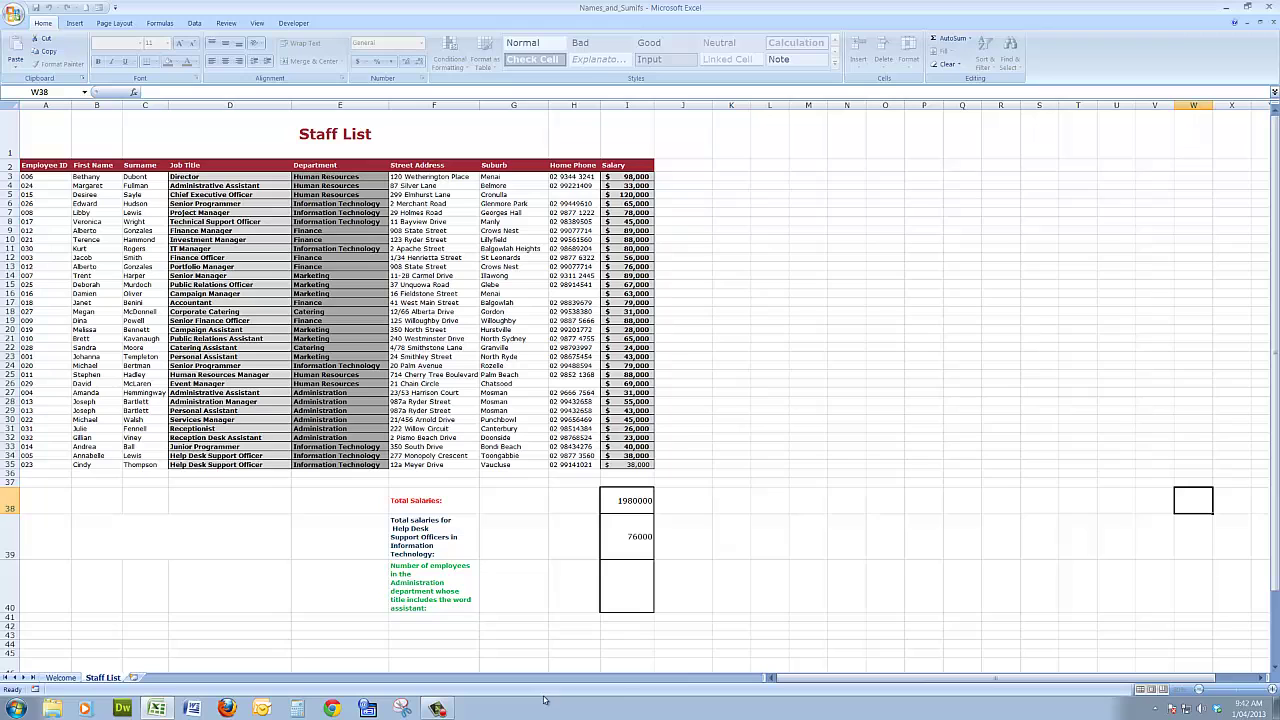
Step: Insert the COUNTIFS function from the Statistical category in cell I40
left_click_drag(1276, 570, 1276, 601)
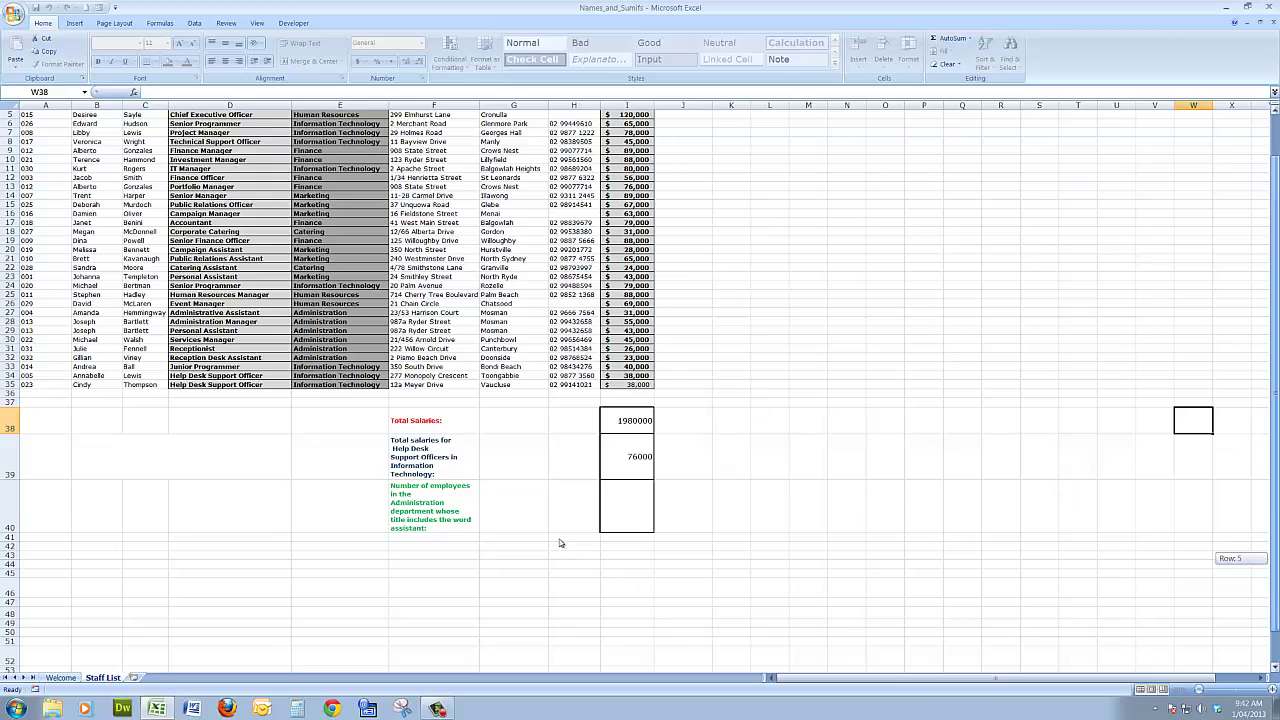
left_click(618, 505)
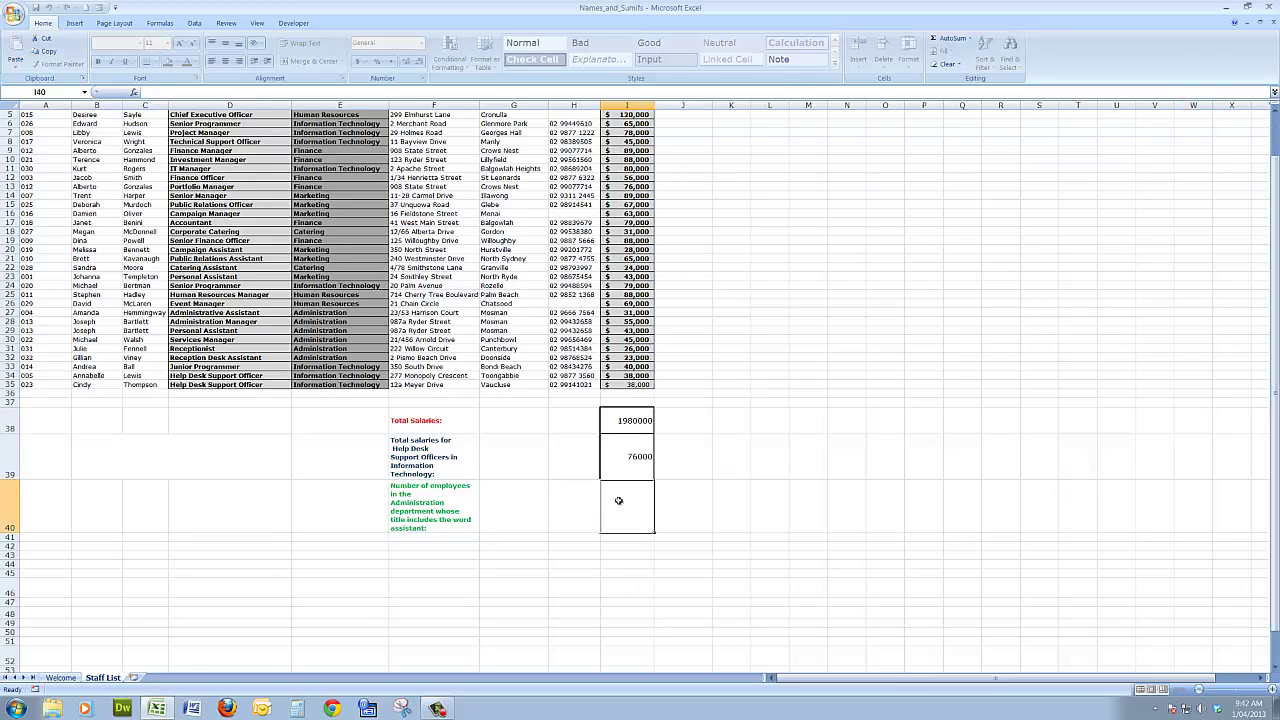
left_click(134, 93)
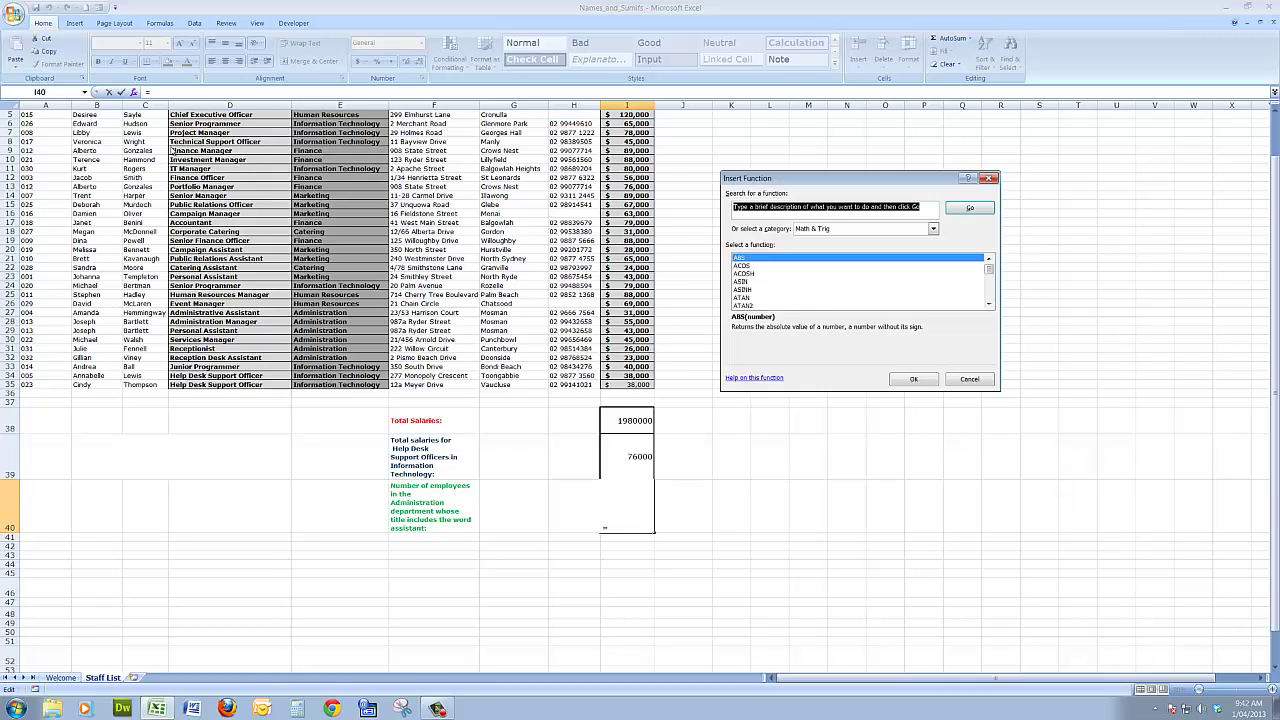
left_click(933, 229)
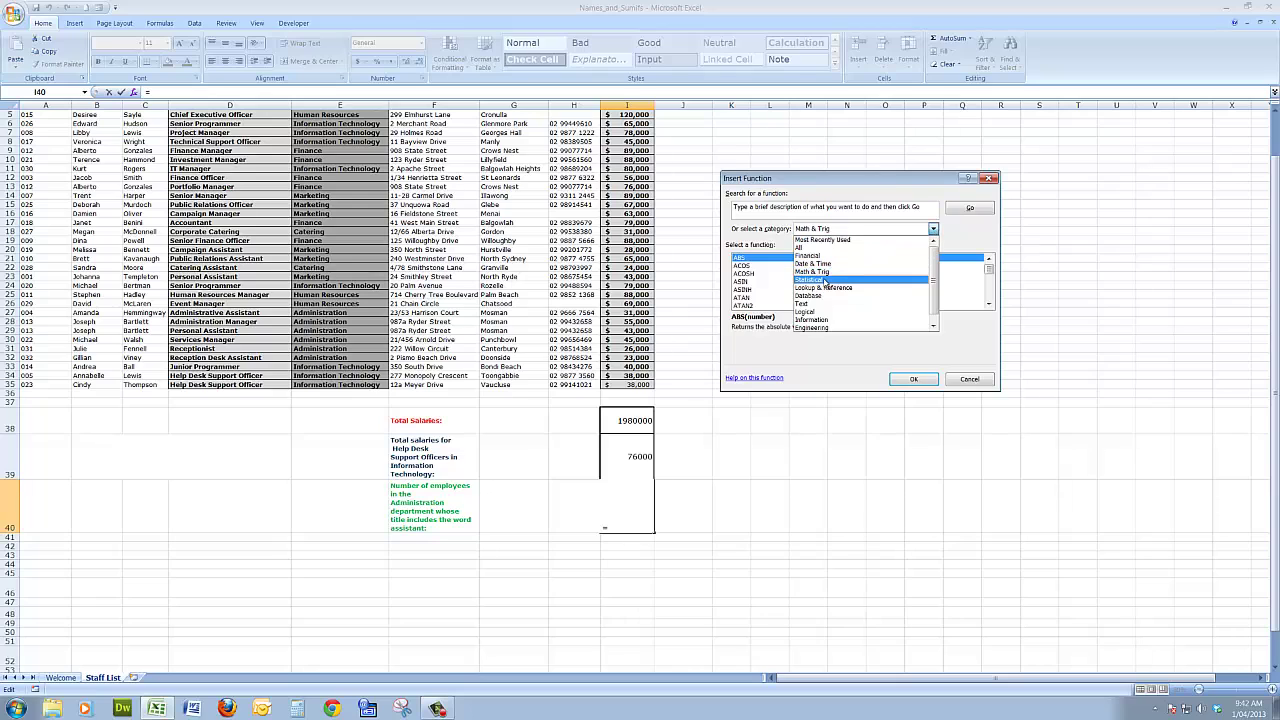
left_click(824, 283)
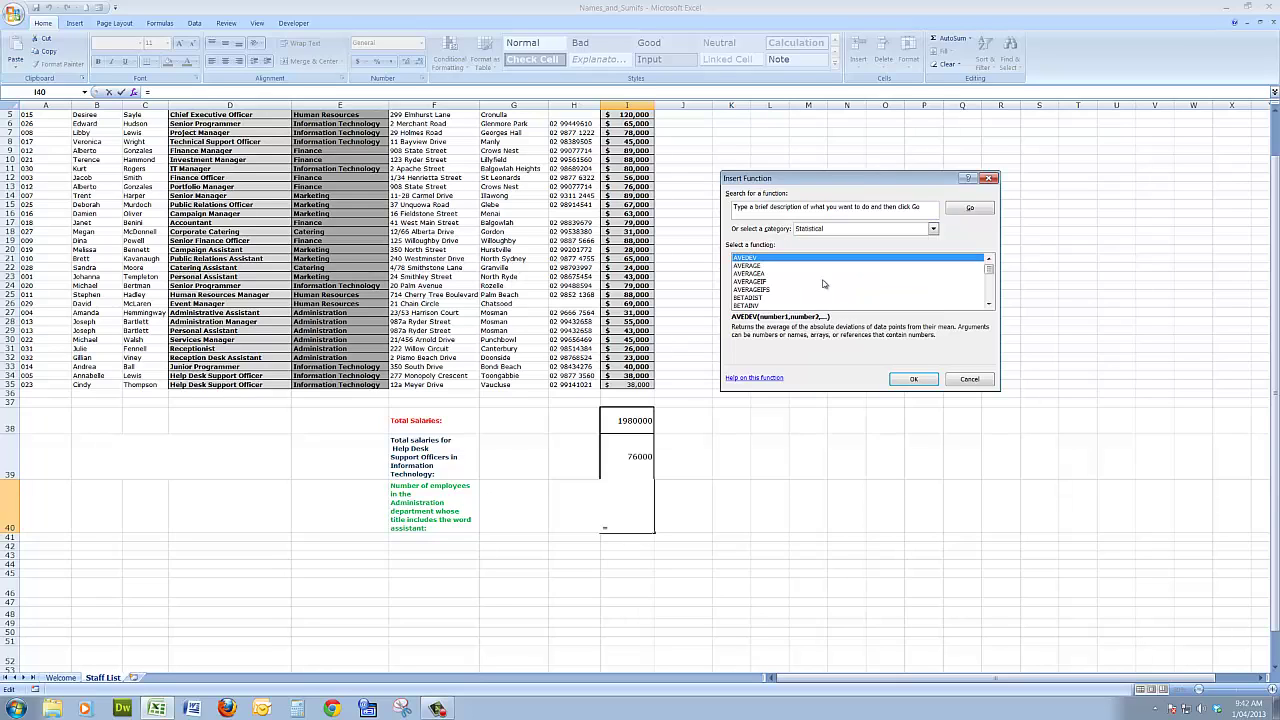
left_click(989, 304)
left_click_drag(989, 304, 989, 304)
left_click(752, 298)
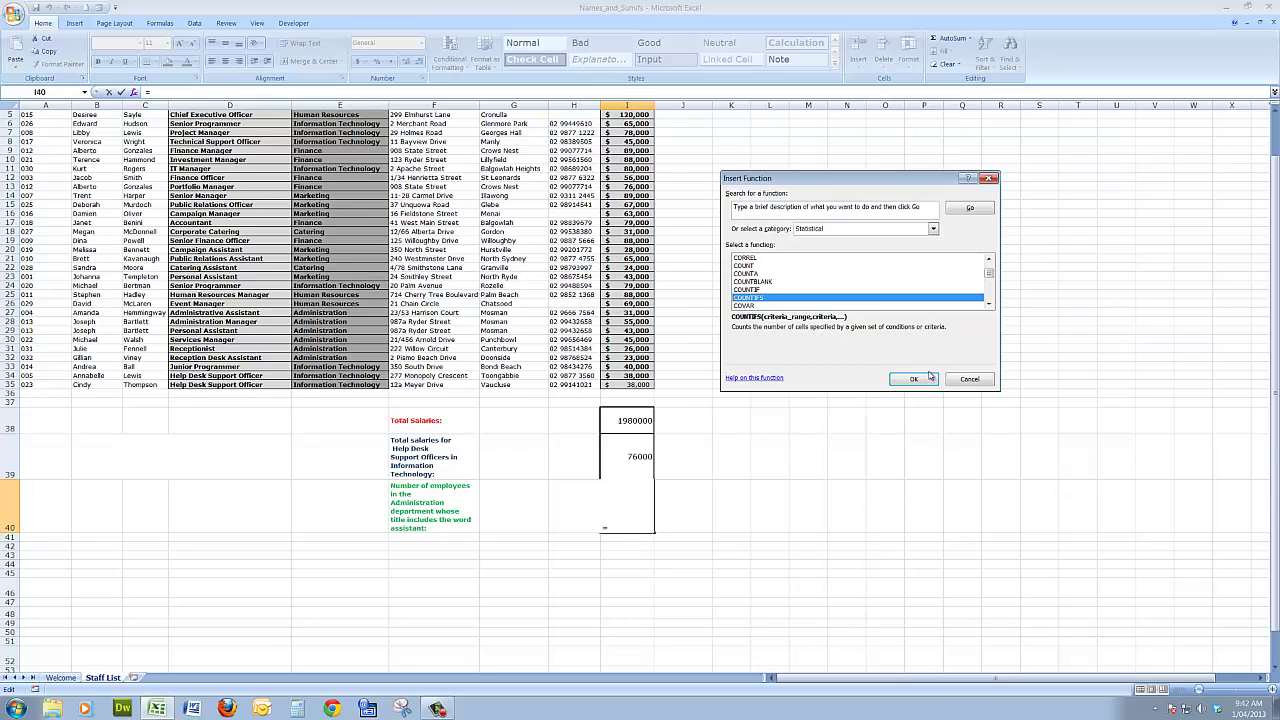
left_click(914, 379)
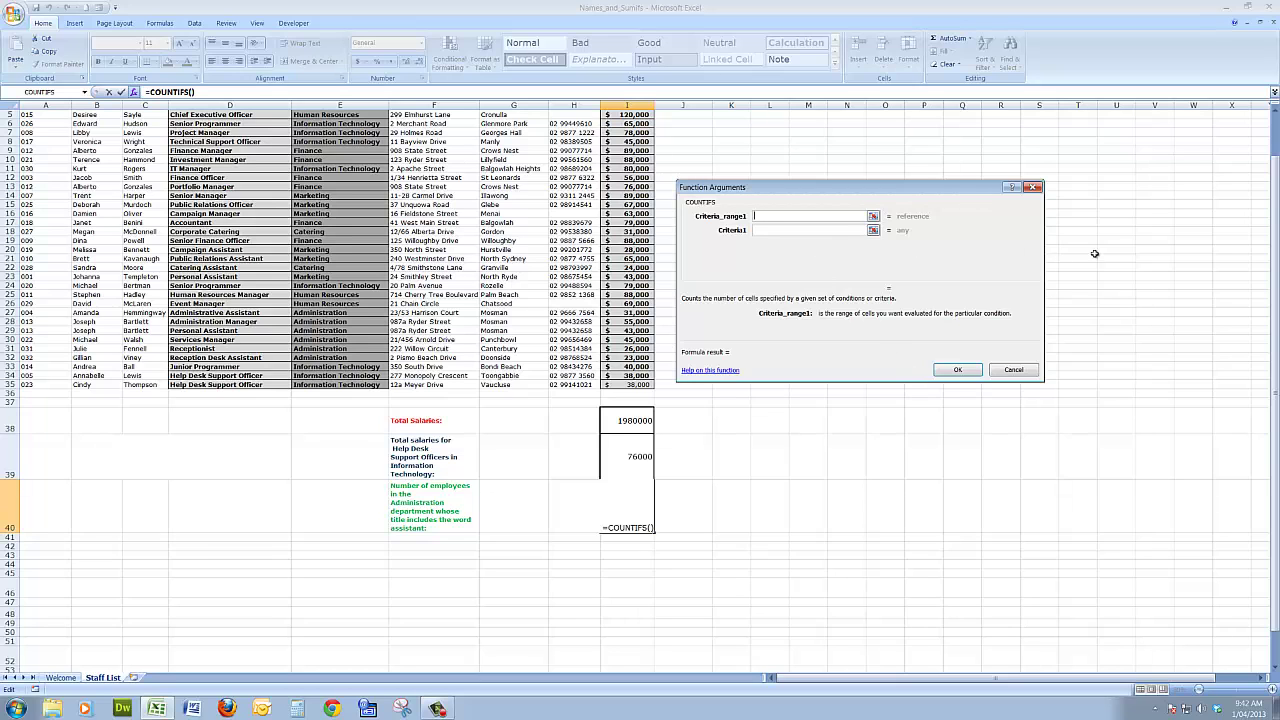
Step: Set the first COUNTIFS criteria range to Job_Title and its criterion to "*assistant*"
left_click_drag(1276, 190, 1276, 164)
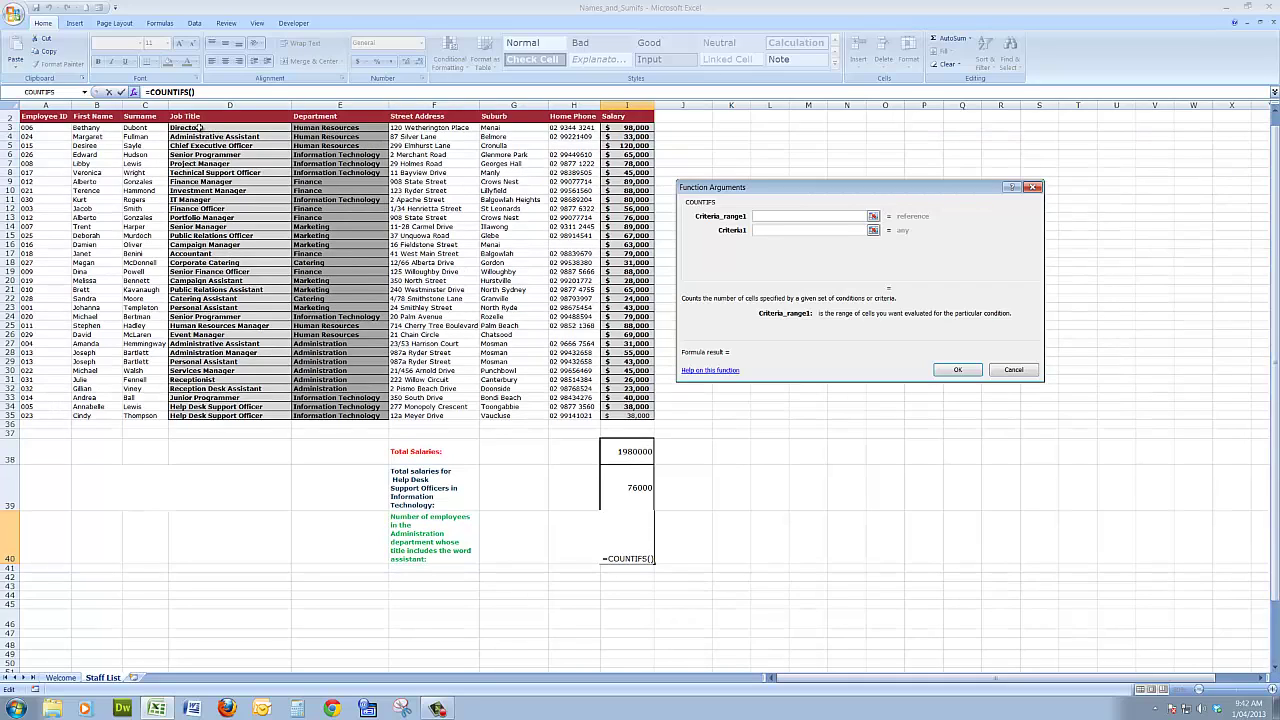
left_click_drag(199, 128, 193, 417)
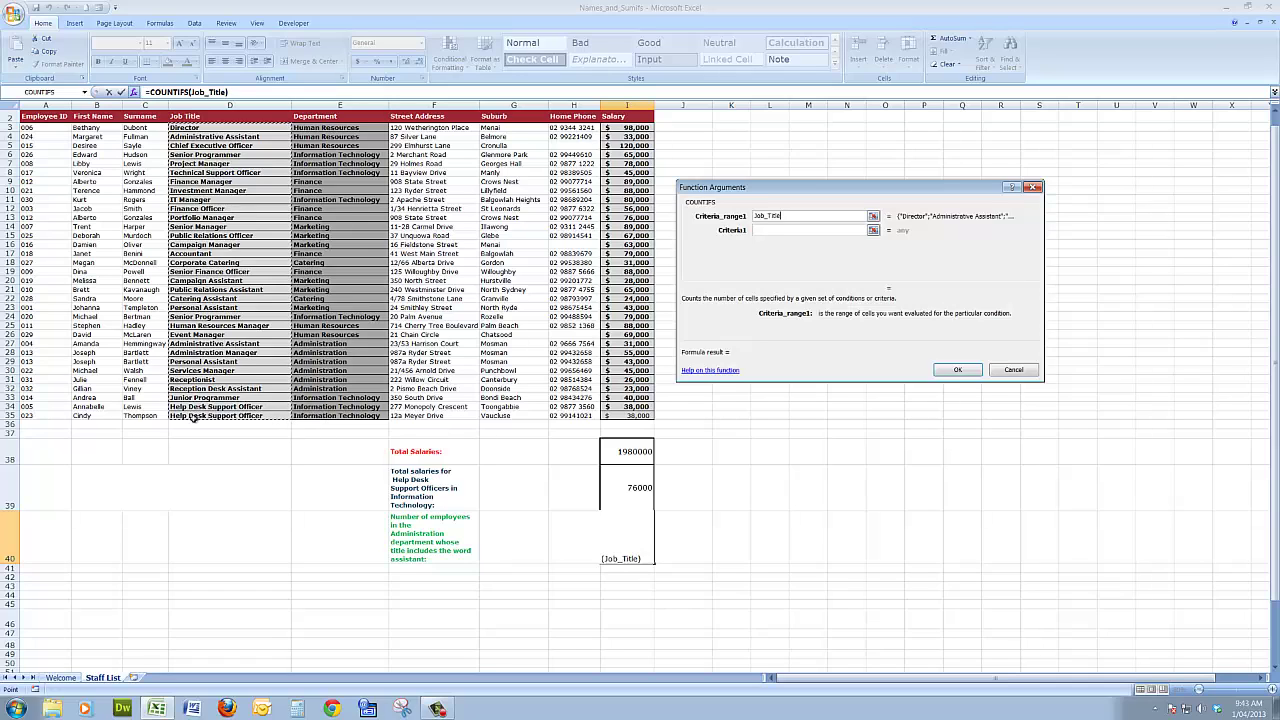
left_click(767, 230)
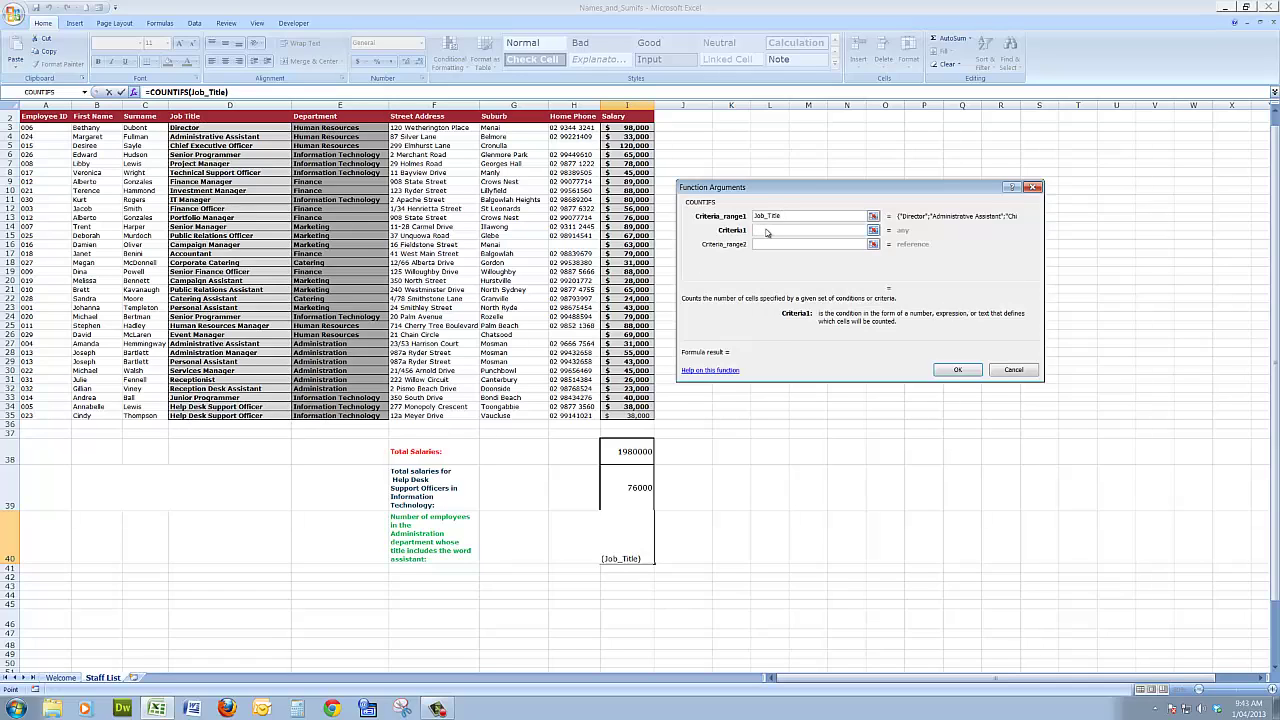
type("*\"")
type("assi")
type("s")
type("nt")
type("*")
Step: Add Department as the second COUNTIFS criteria range with E27 as its criterion, and complete the formula
left_click(771, 245)
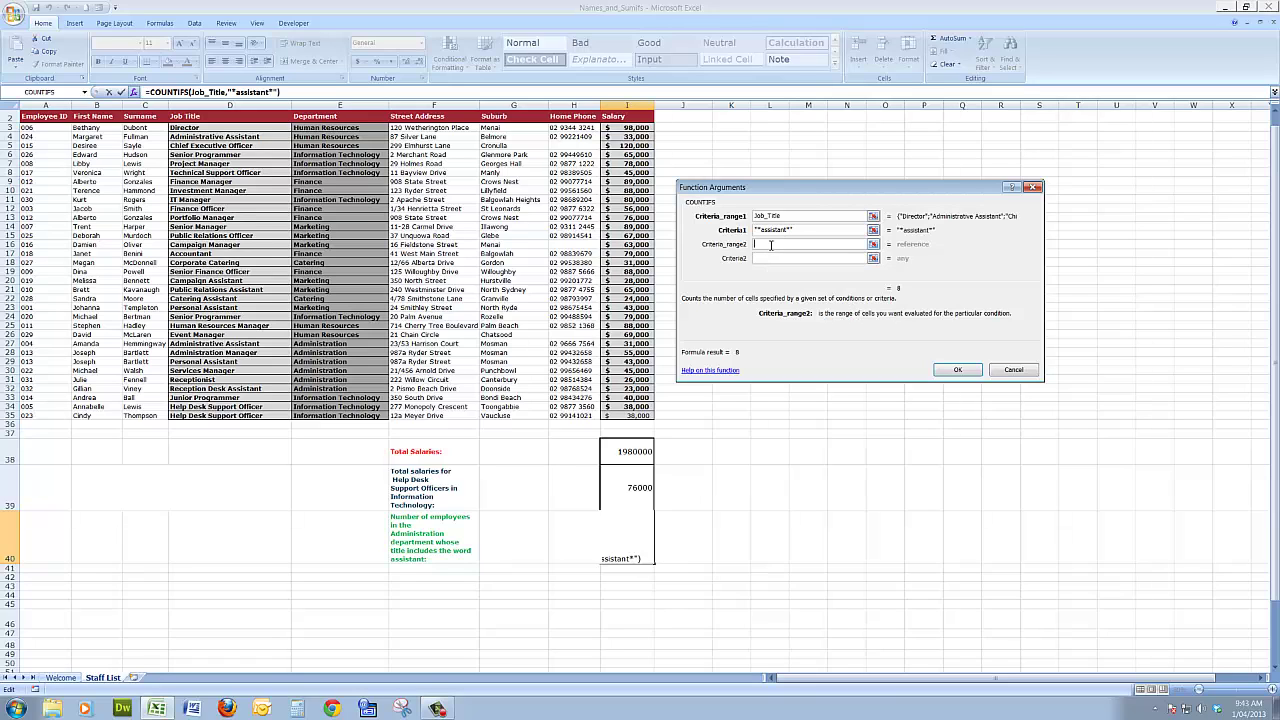
scroll(1275, 190, "up", 1)
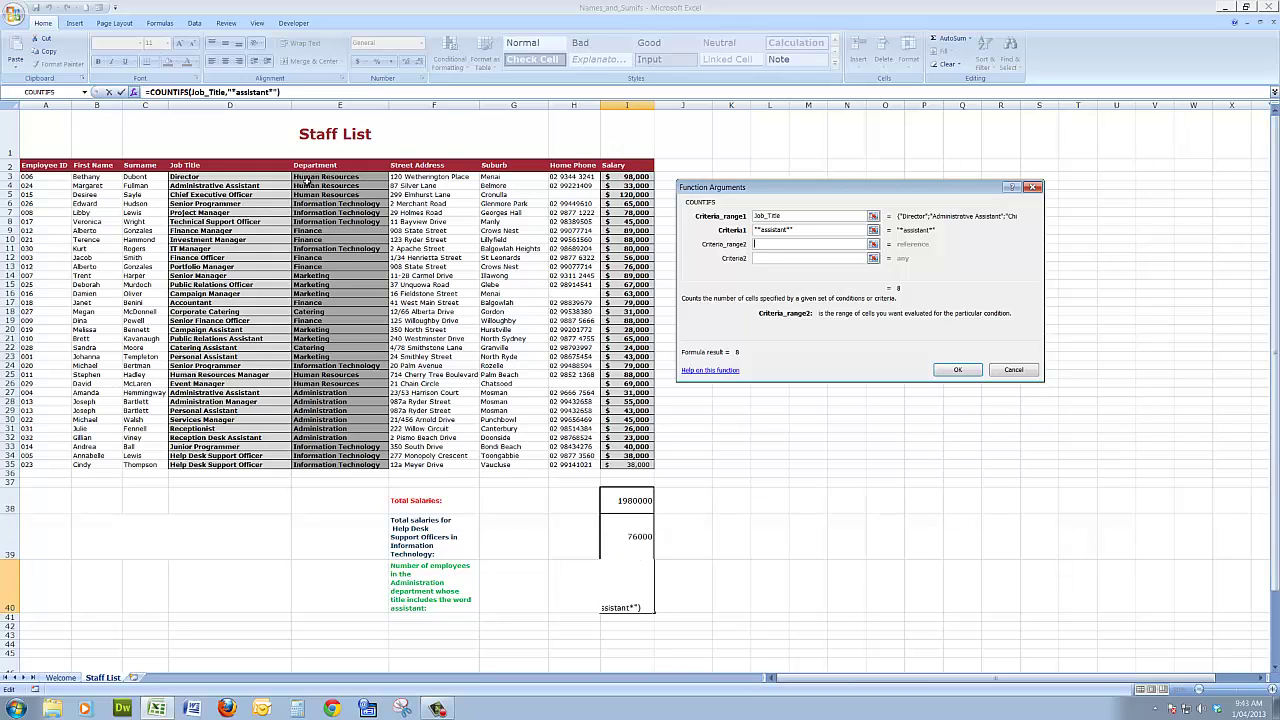
left_click_drag(307, 179, 330, 466)
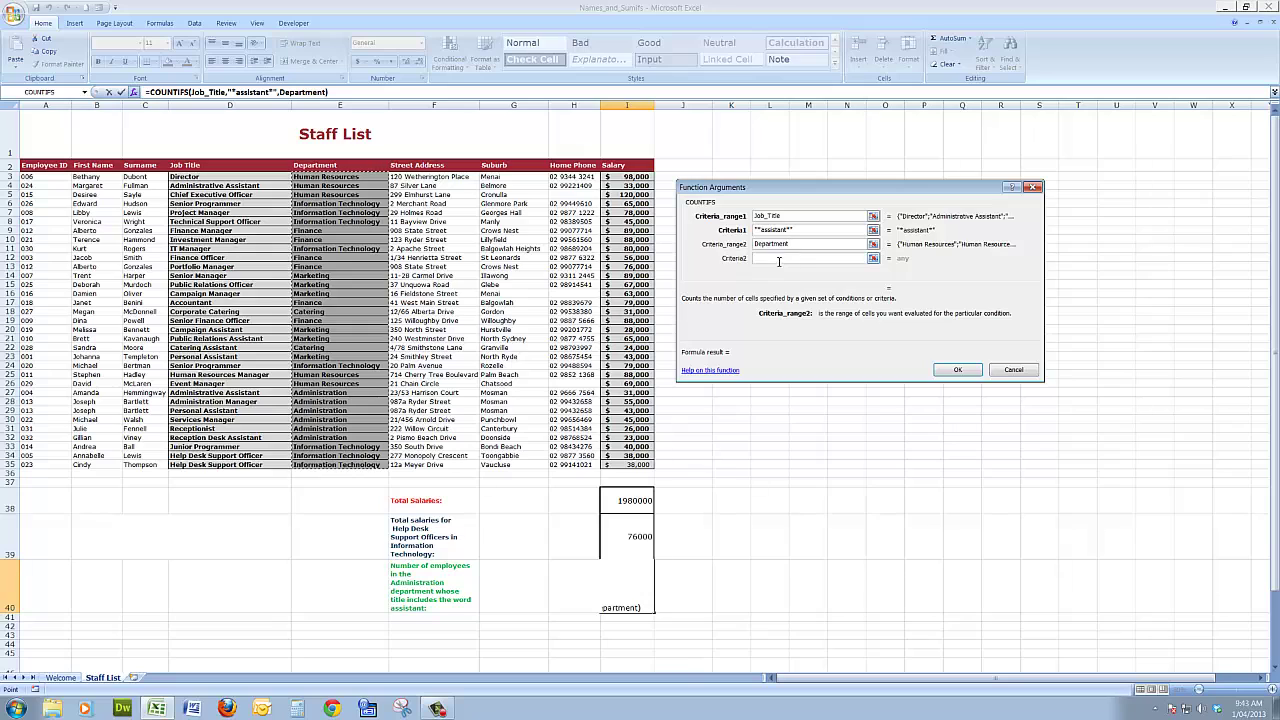
key("Tab")
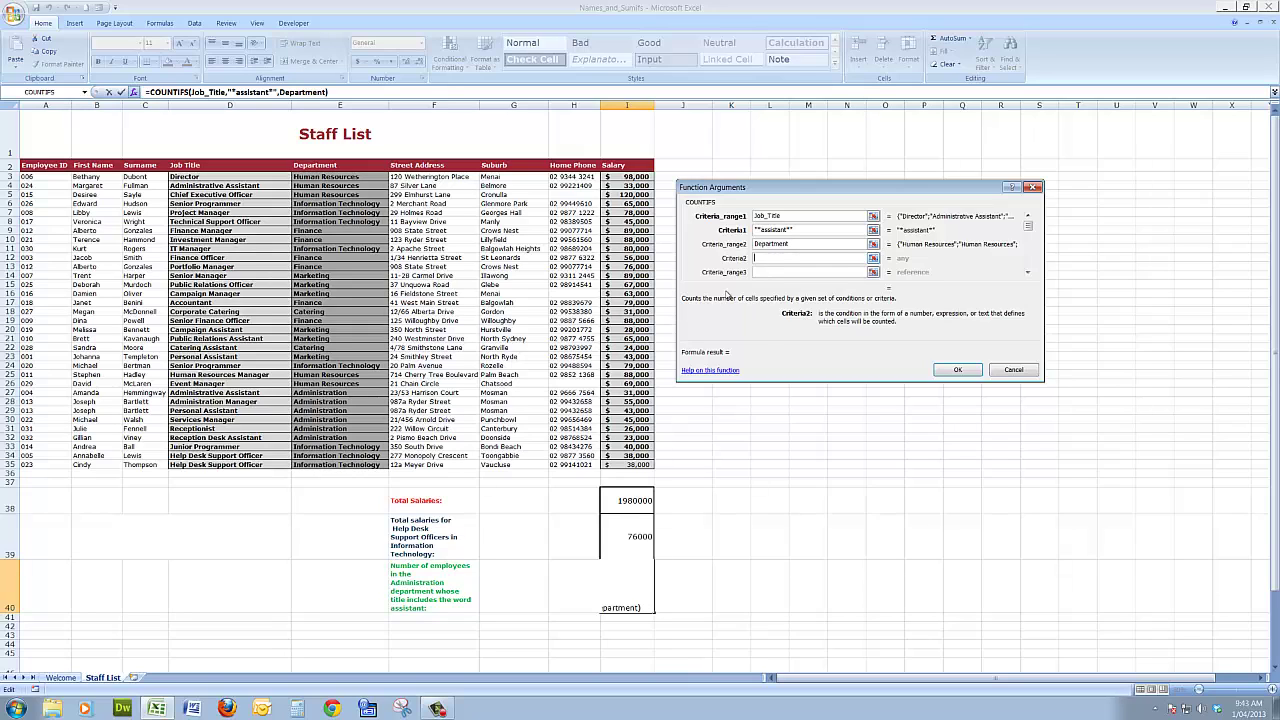
left_click(320, 396)
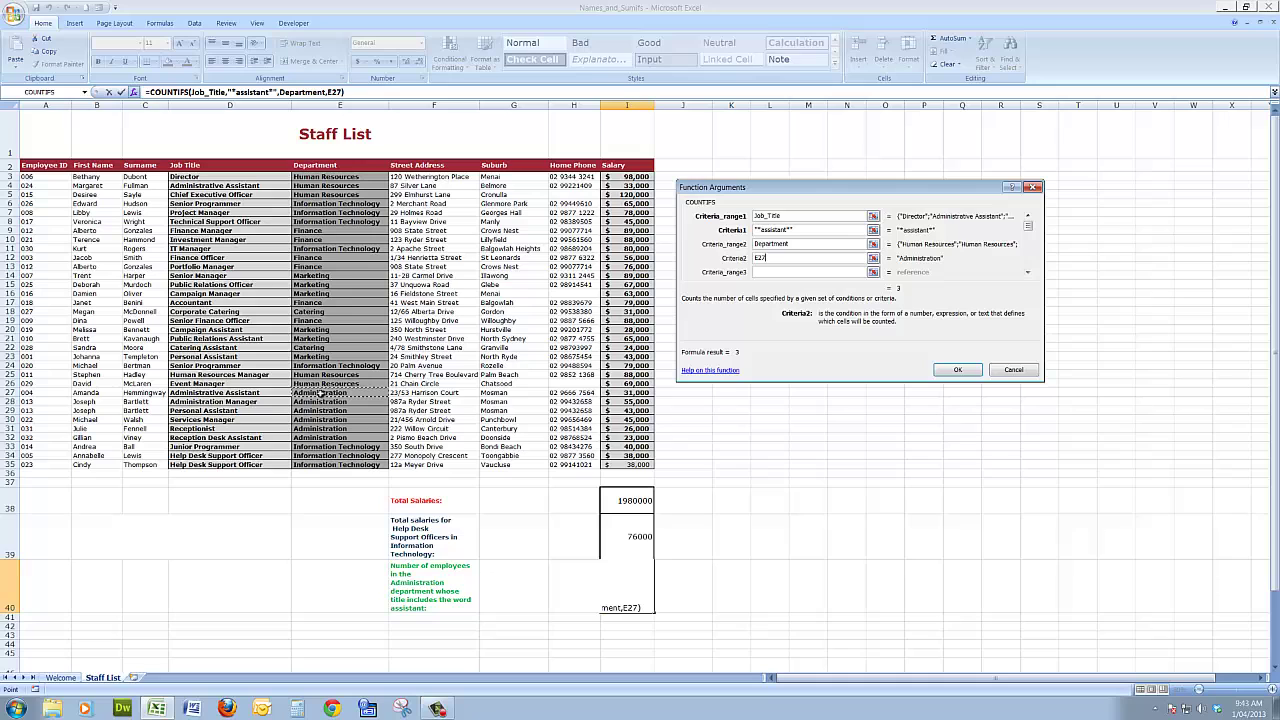
left_click(976, 373)
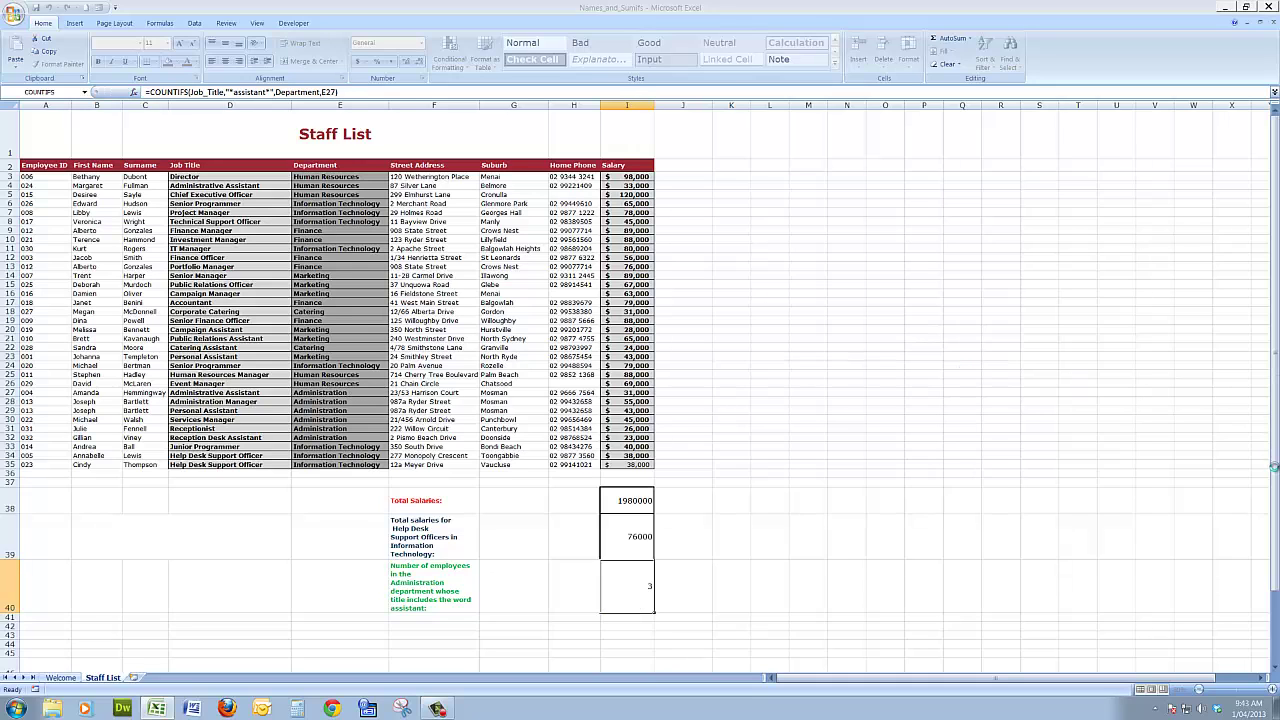
left_click_drag(1274, 472, 1270, 508)
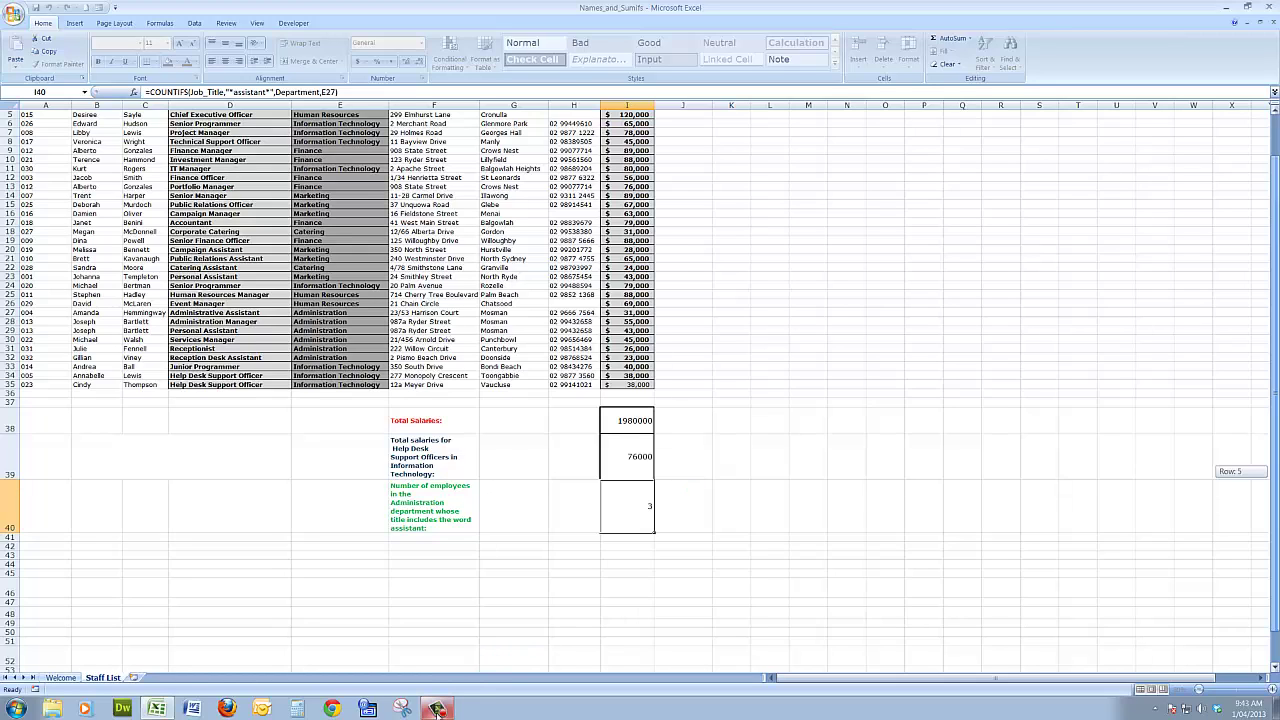
mouse_move(436, 710)
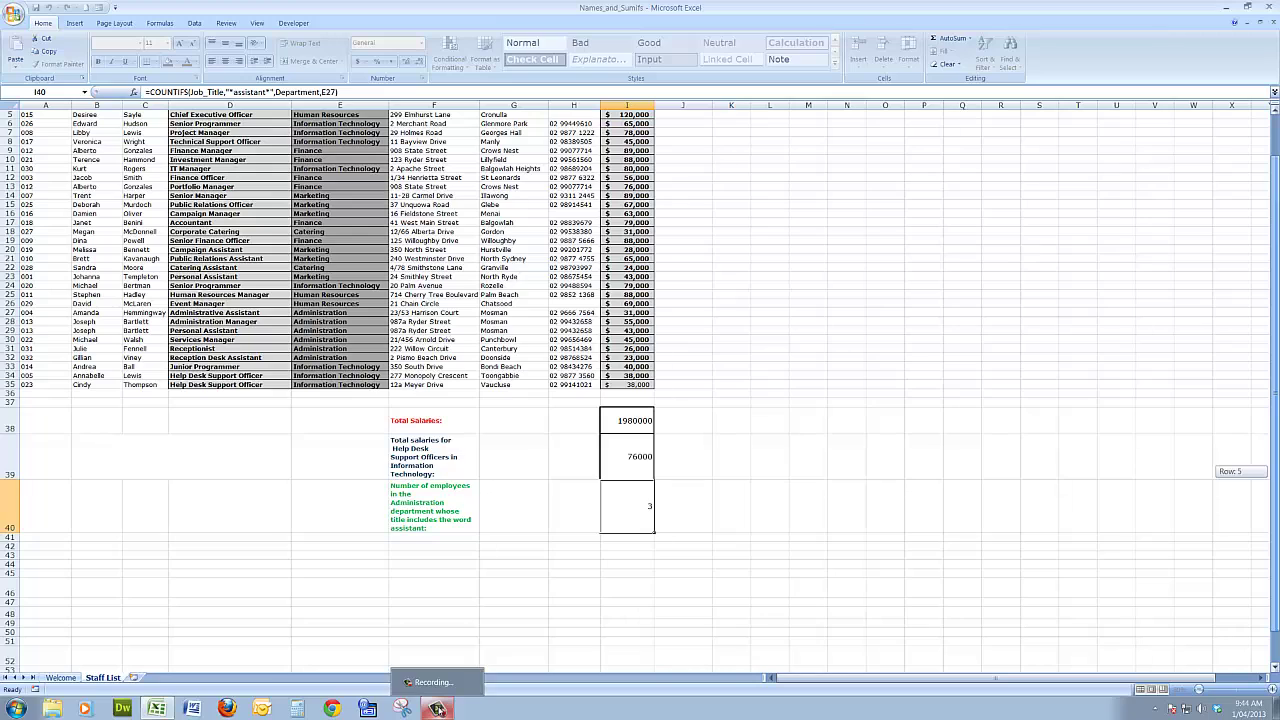
left_click(437, 706)
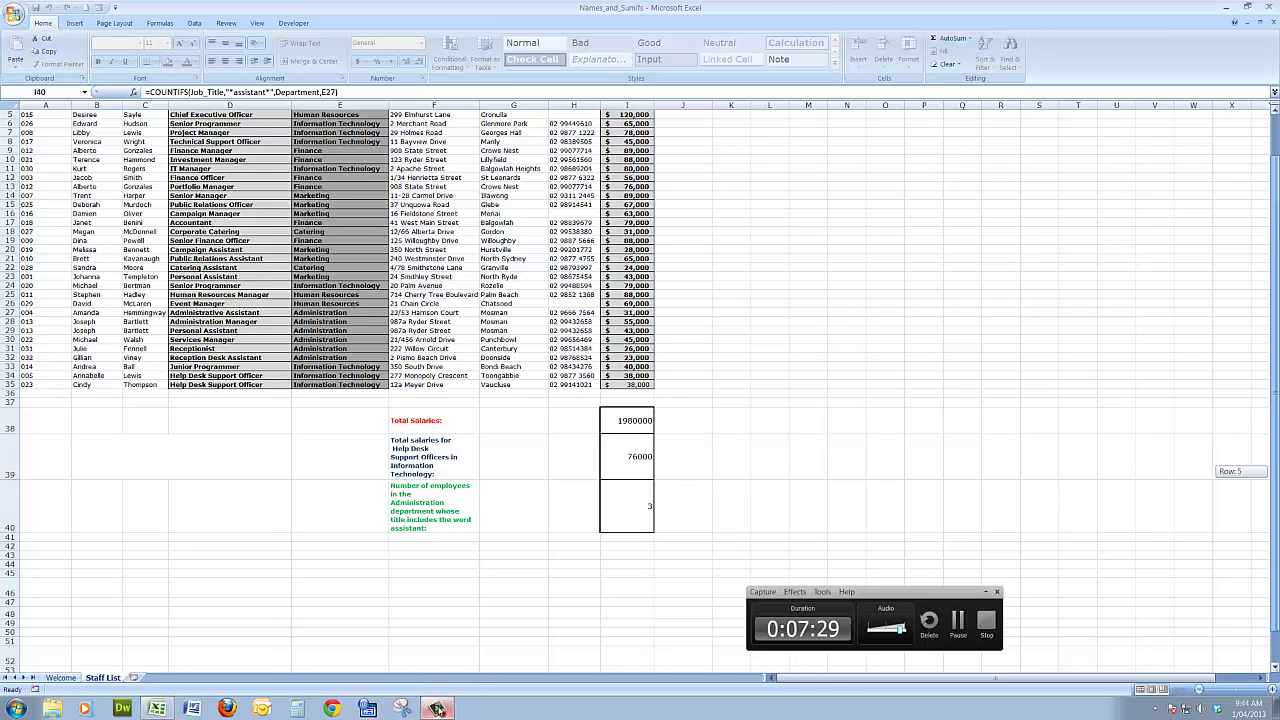